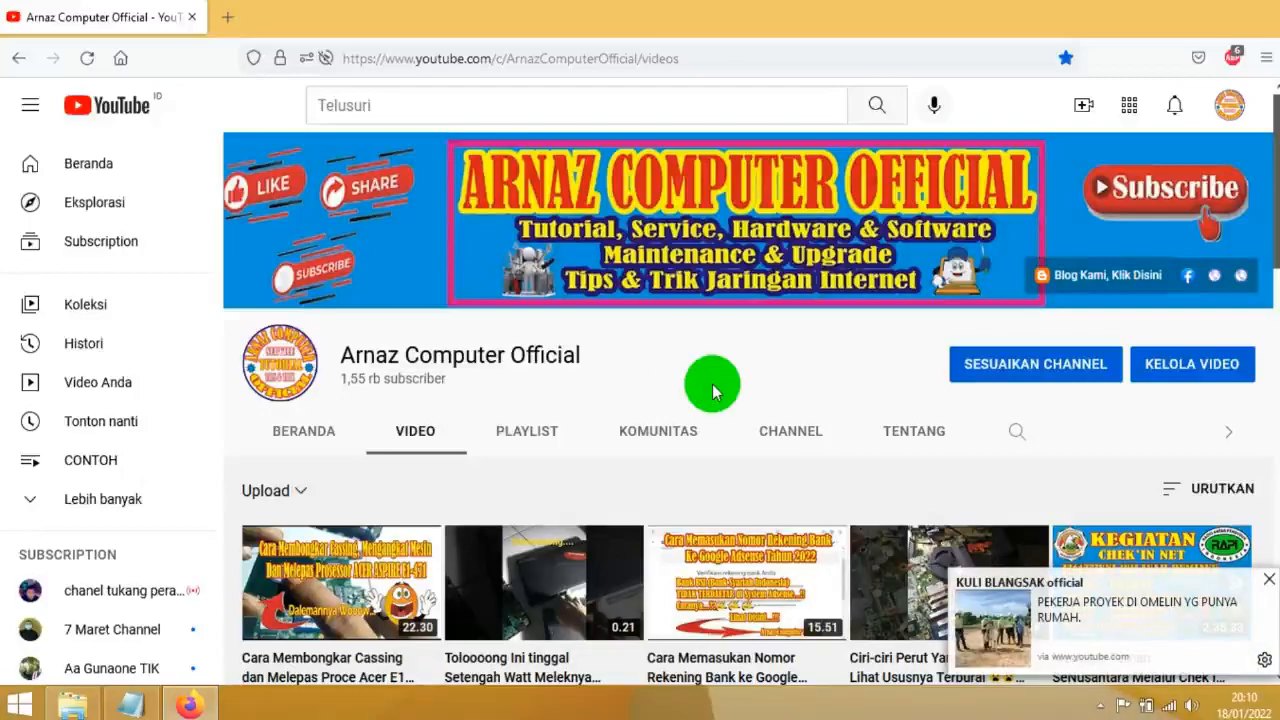
Dismiss the notification pop-up and look through the channel's uploaded videos
{"action": "left_click", "coordinate": [1266, 579]}
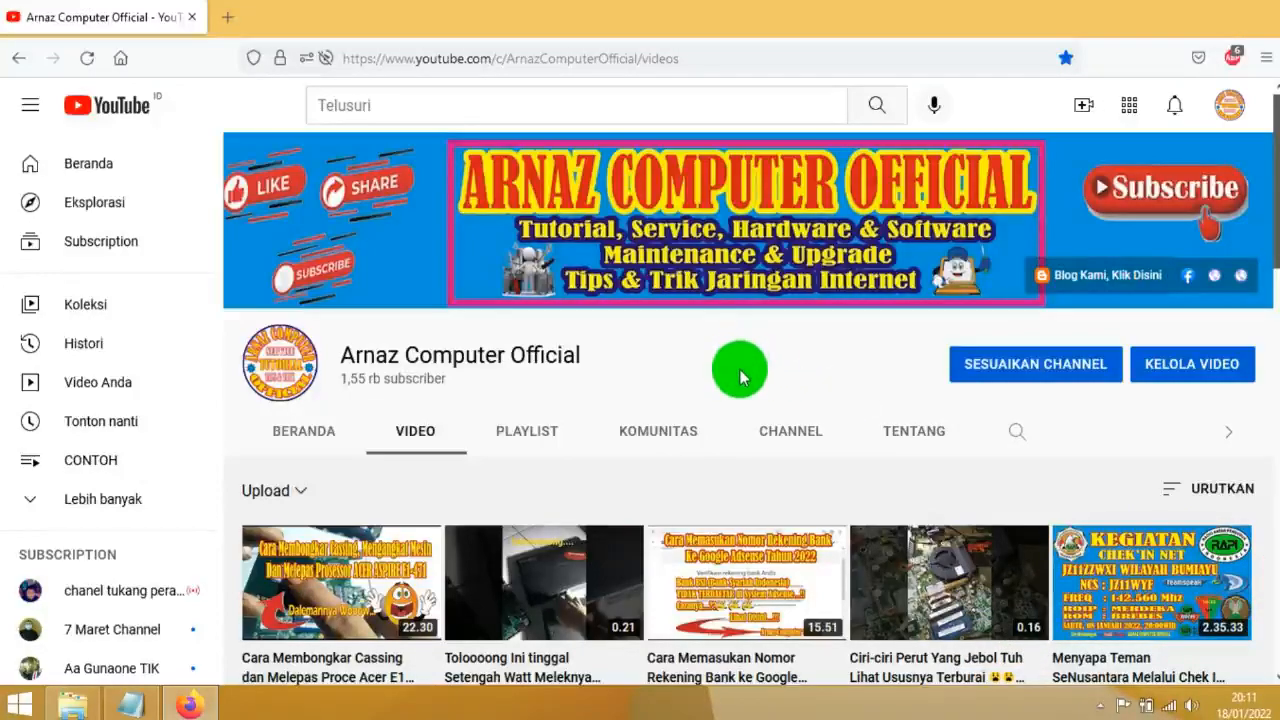
{"action": "scroll", "coordinate": [740, 370], "scroll_direction": "down", "scroll_amount": 3}
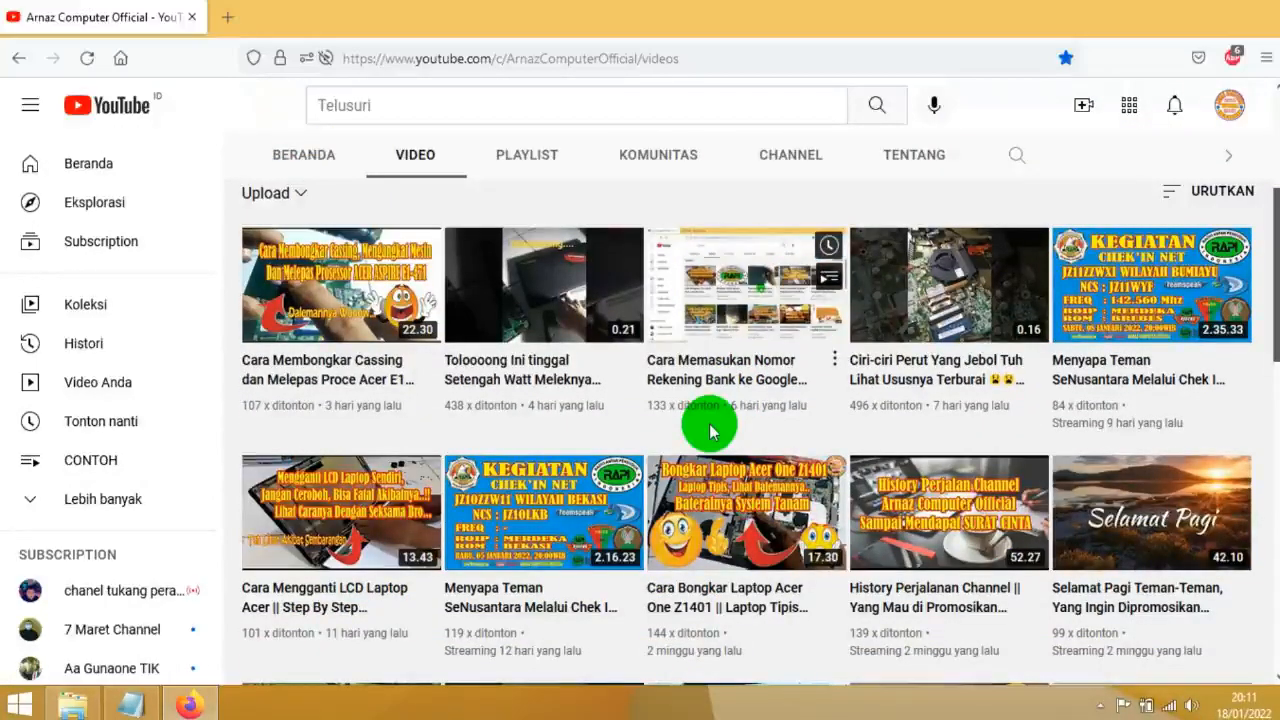
{"action": "scroll", "coordinate": [710, 430], "scroll_direction": "up", "scroll_amount": 2}
{"action": "scroll", "coordinate": [712, 436], "scroll_direction": "down", "scroll_amount": 4}
{"action": "mouse_move", "coordinate": [710, 437]}
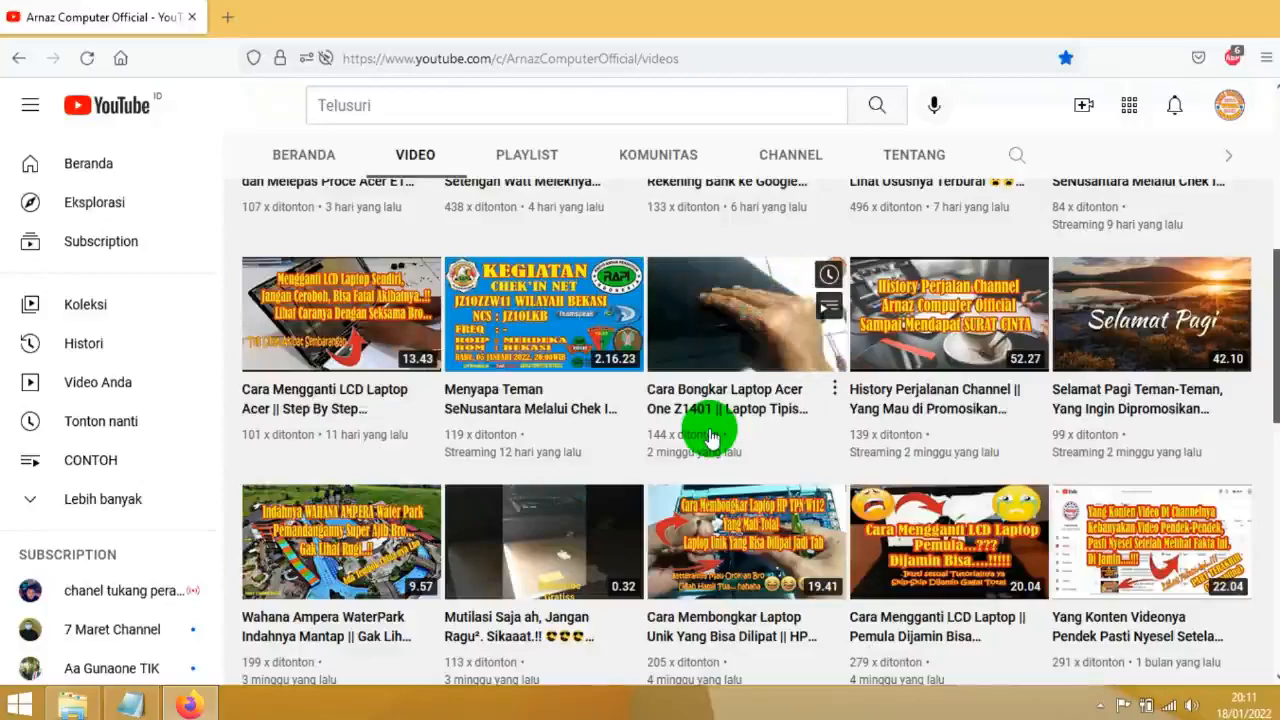
{"action": "scroll", "coordinate": [709, 434], "scroll_direction": "up", "scroll_amount": 3}
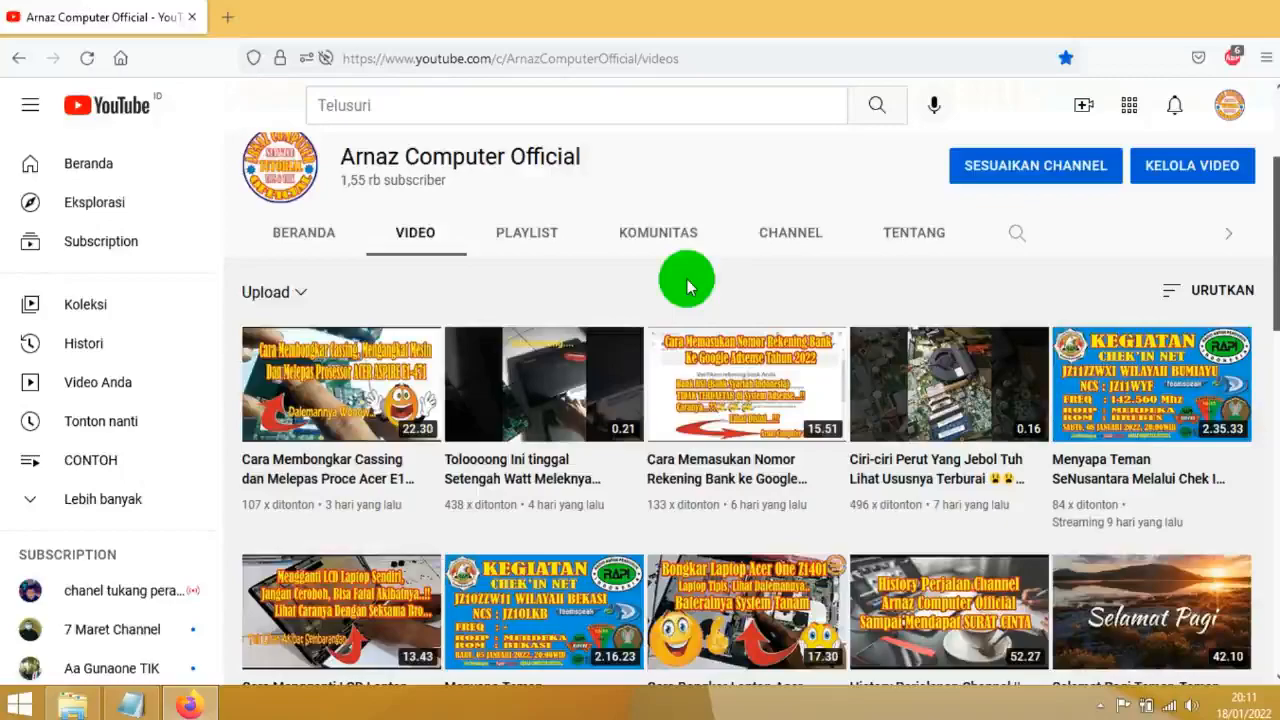
{"action": "scroll", "coordinate": [687, 287], "scroll_direction": "down", "scroll_amount": 5}
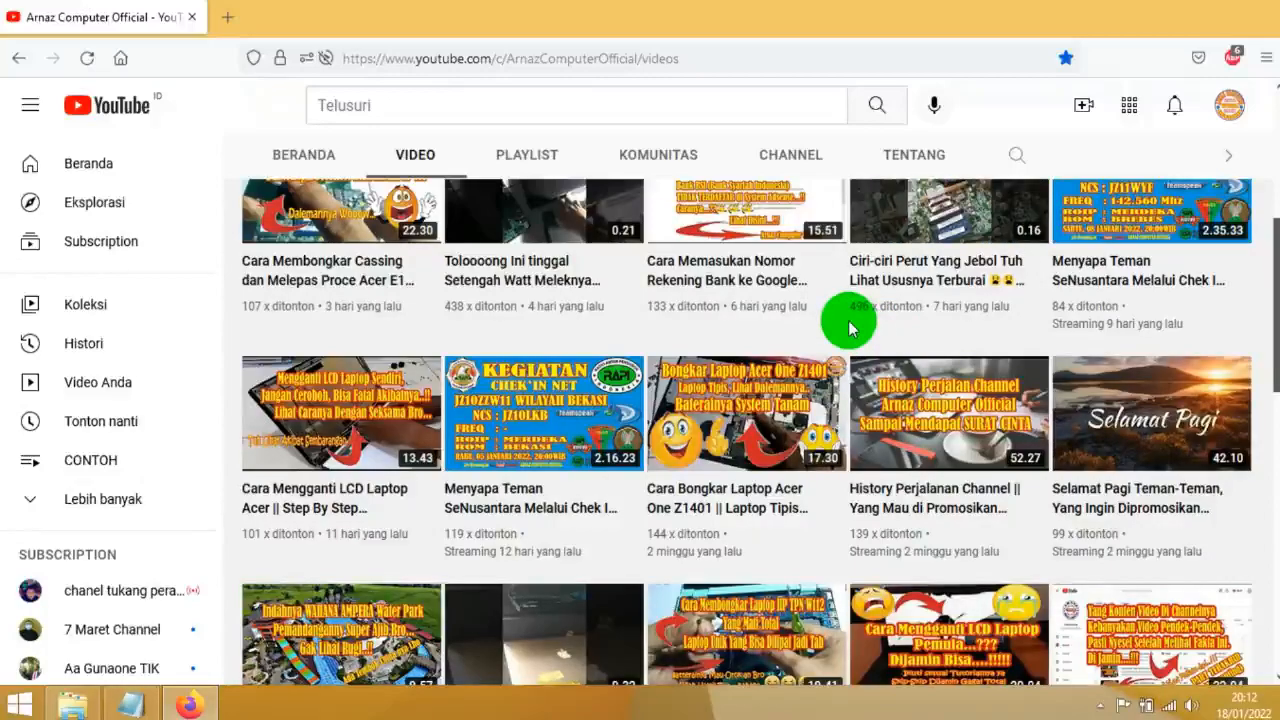
{"action": "scroll", "coordinate": [847, 324], "scroll_direction": "up", "scroll_amount": 1}
{"action": "scroll", "coordinate": [846, 322], "scroll_direction": "down", "scroll_amount": 2}
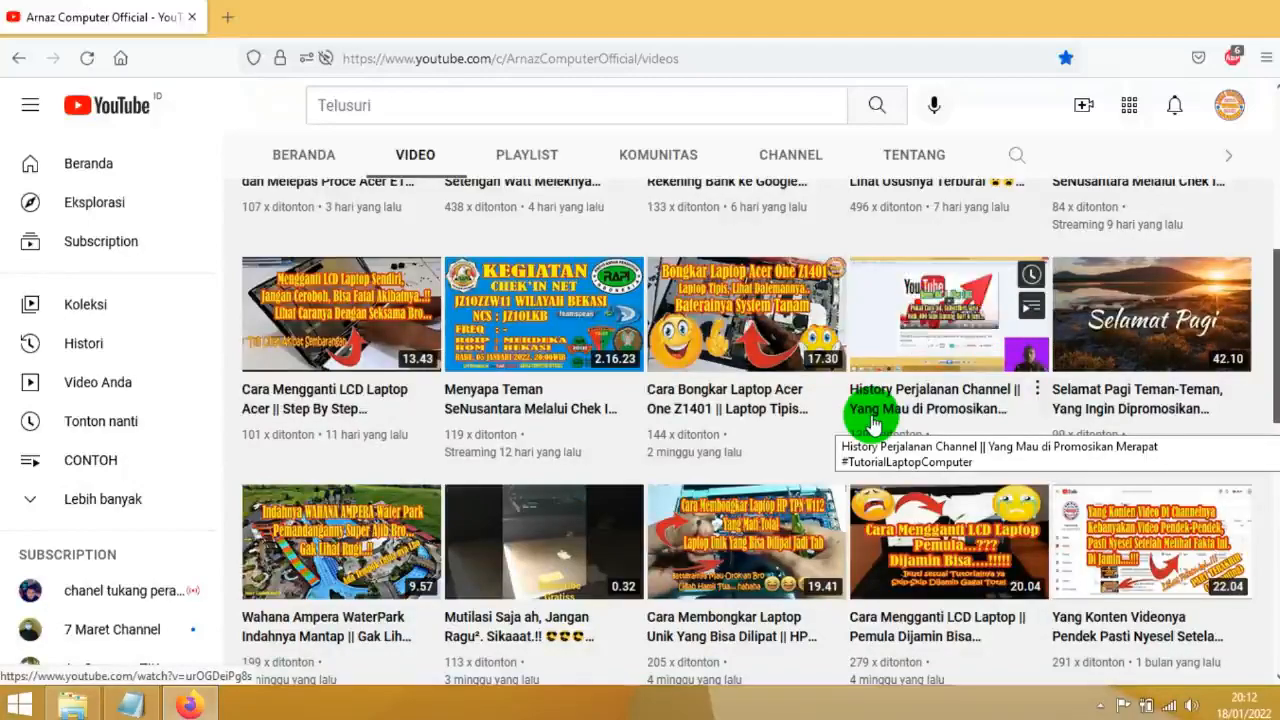
{"action": "scroll", "coordinate": [872, 424], "scroll_direction": "up", "scroll_amount": 1}
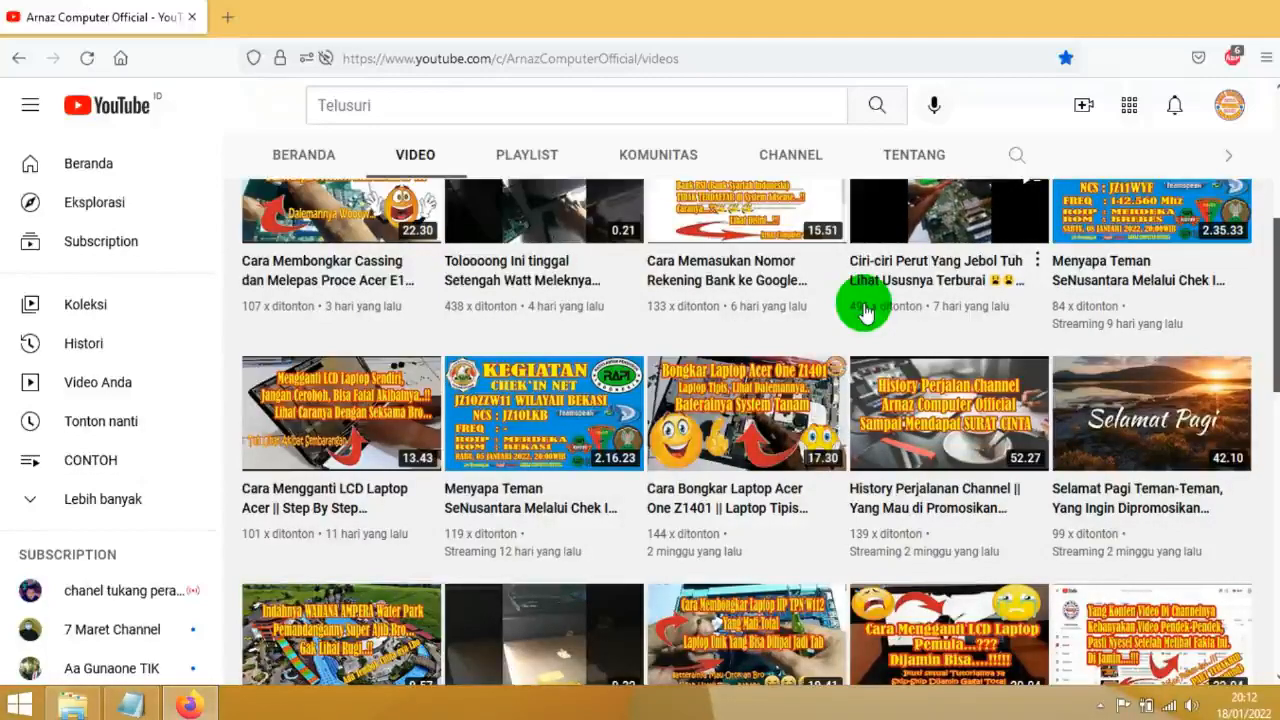
{"action": "scroll", "coordinate": [820, 310], "scroll_direction": "up", "scroll_amount": 2}
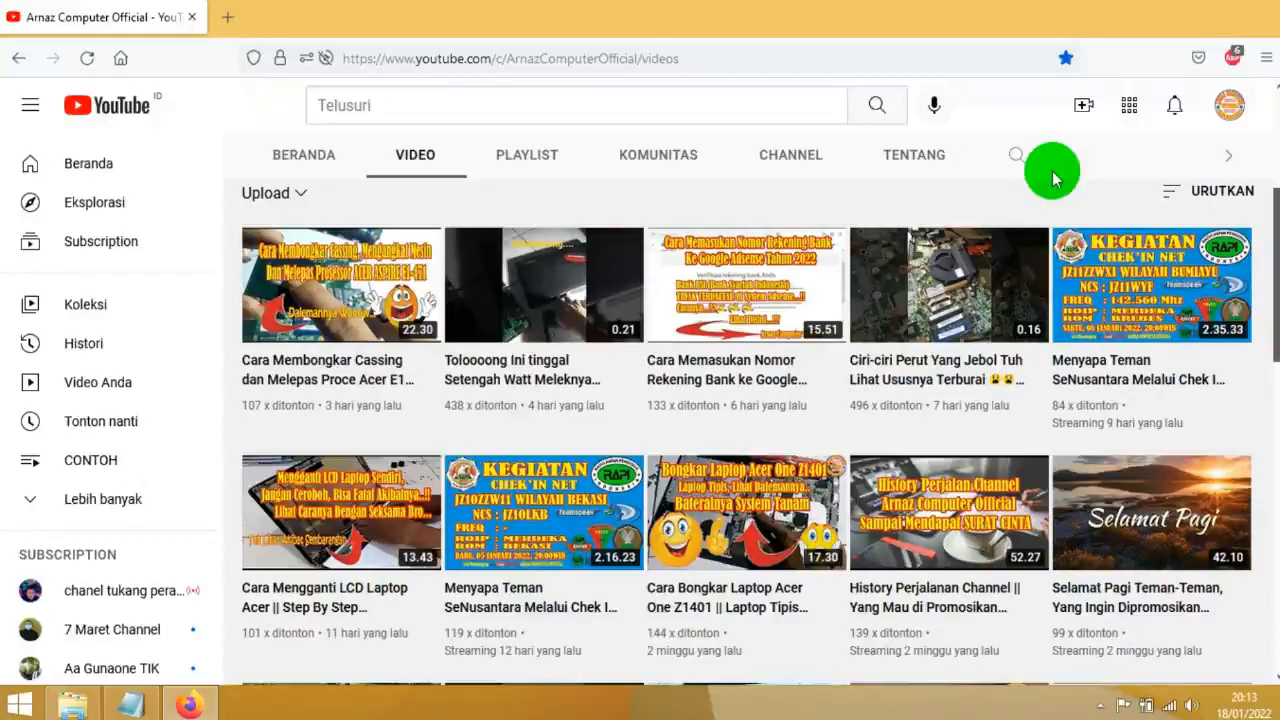
{"action": "scroll", "coordinate": [1054, 180], "scroll_direction": "down", "scroll_amount": 4}
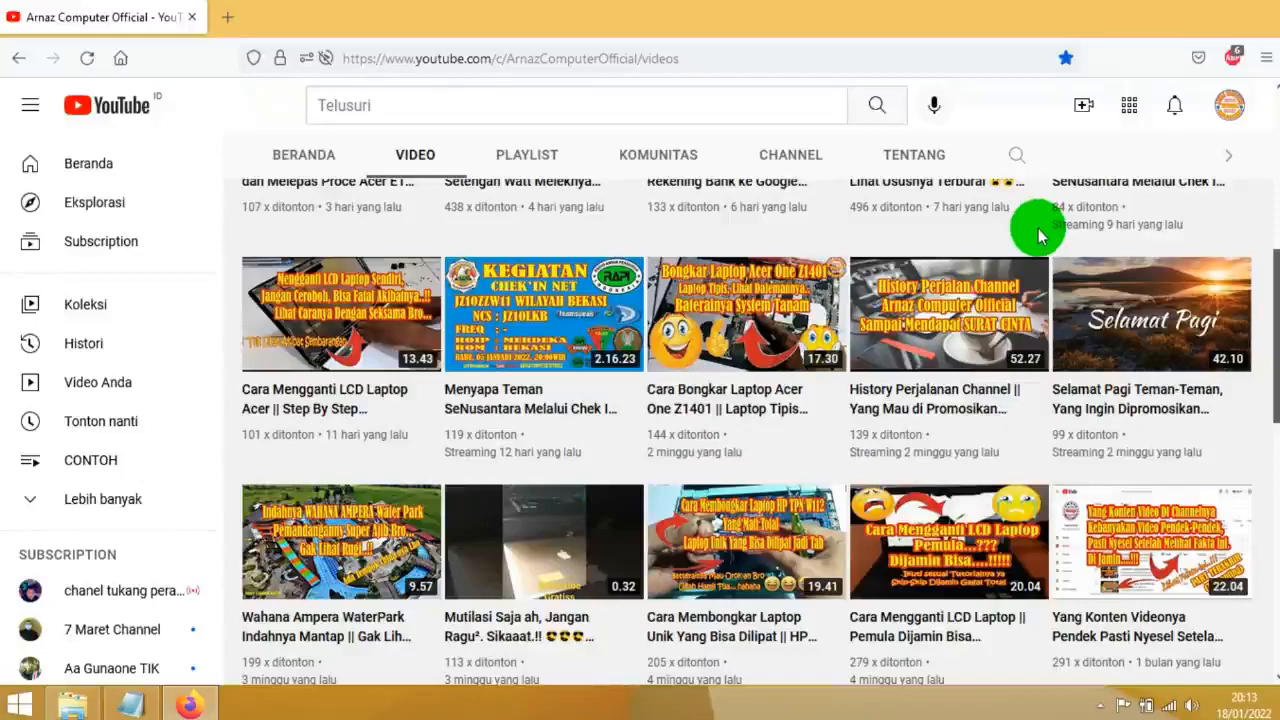
{"action": "scroll", "coordinate": [1045, 335], "scroll_direction": "up", "scroll_amount": 2}
{"action": "scroll", "coordinate": [1048, 338], "scroll_direction": "down", "scroll_amount": 2}
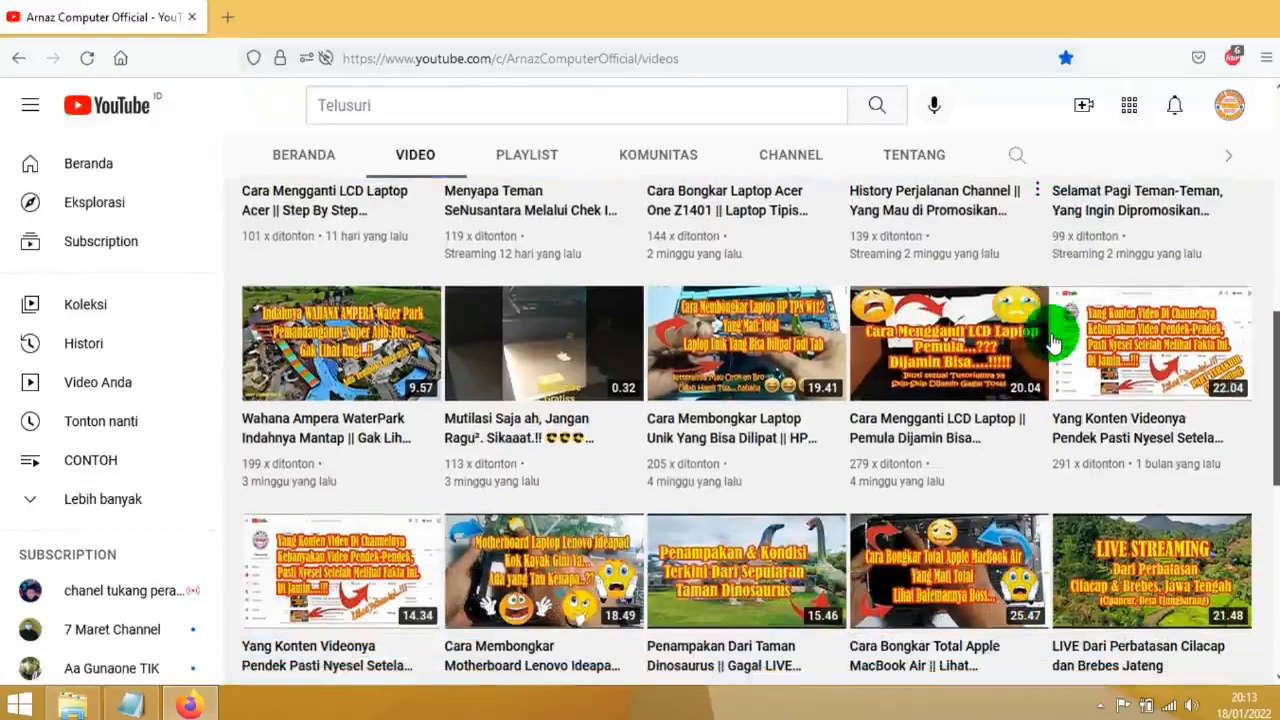
{"action": "scroll", "coordinate": [1078, 457], "scroll_direction": "up", "scroll_amount": 4}
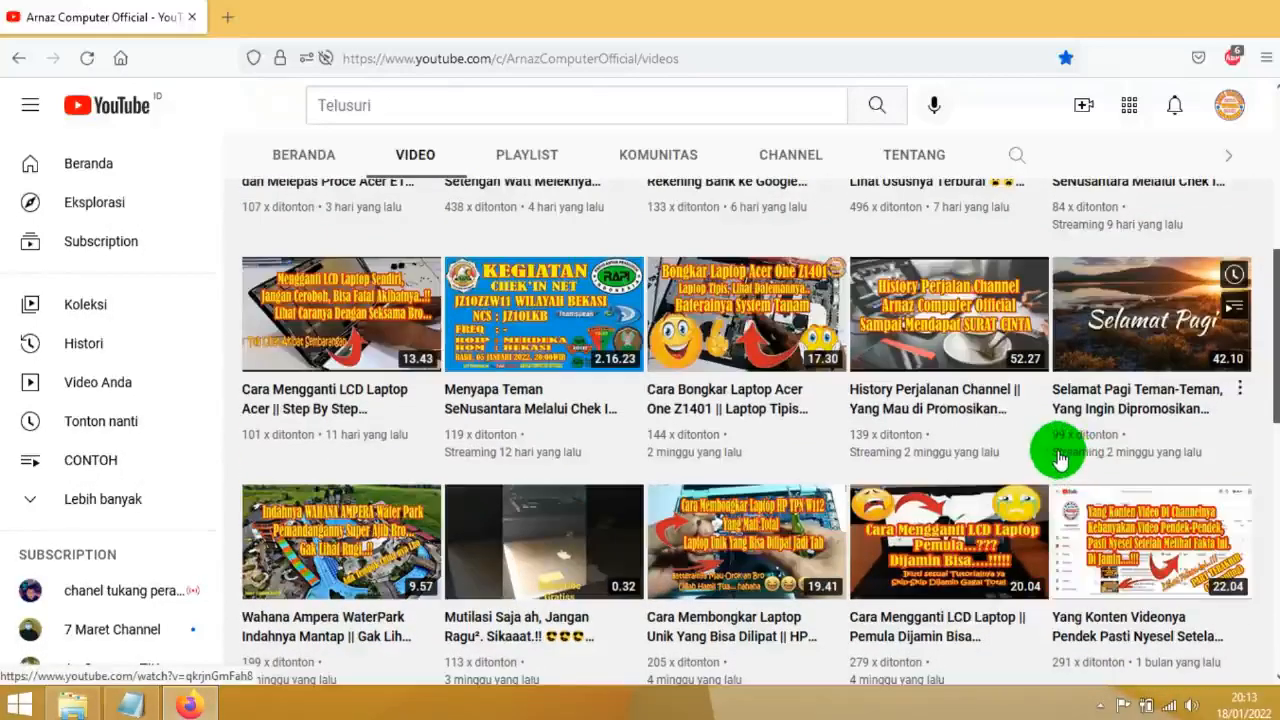
{"action": "scroll", "coordinate": [1020, 409], "scroll_direction": "up", "scroll_amount": 2}
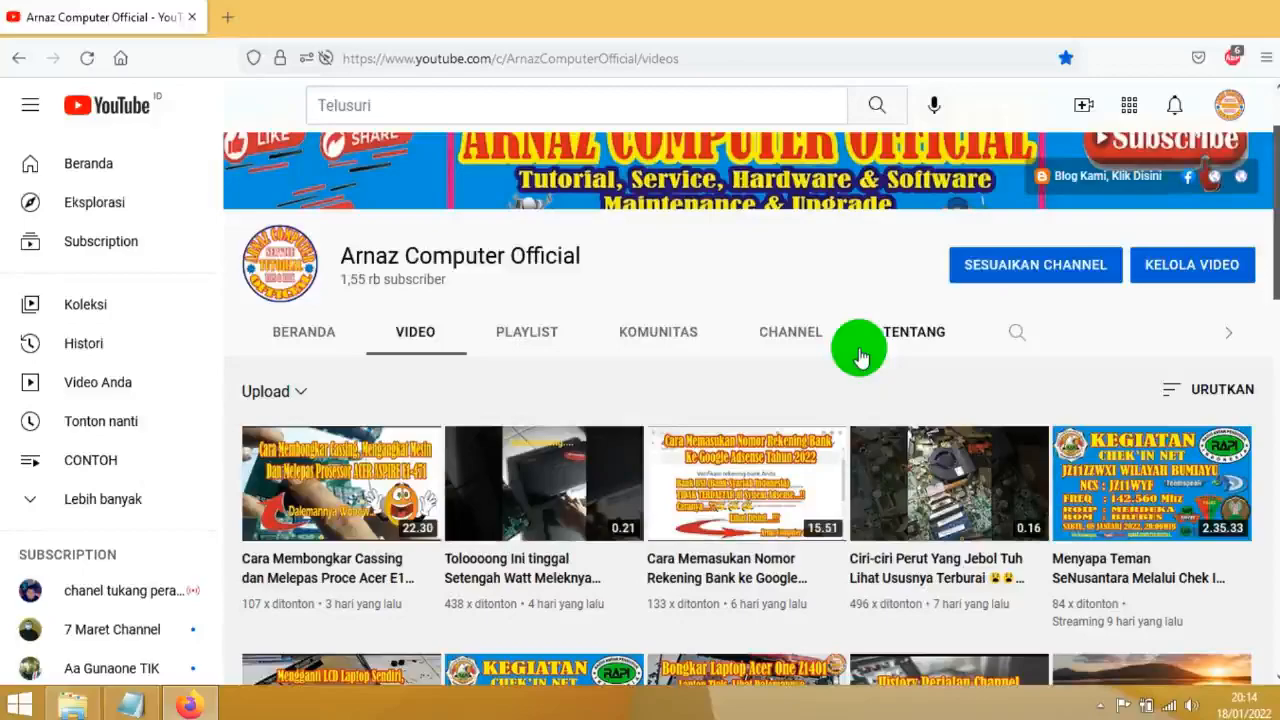
{"action": "scroll", "coordinate": [860, 356], "scroll_direction": "down", "scroll_amount": 2}
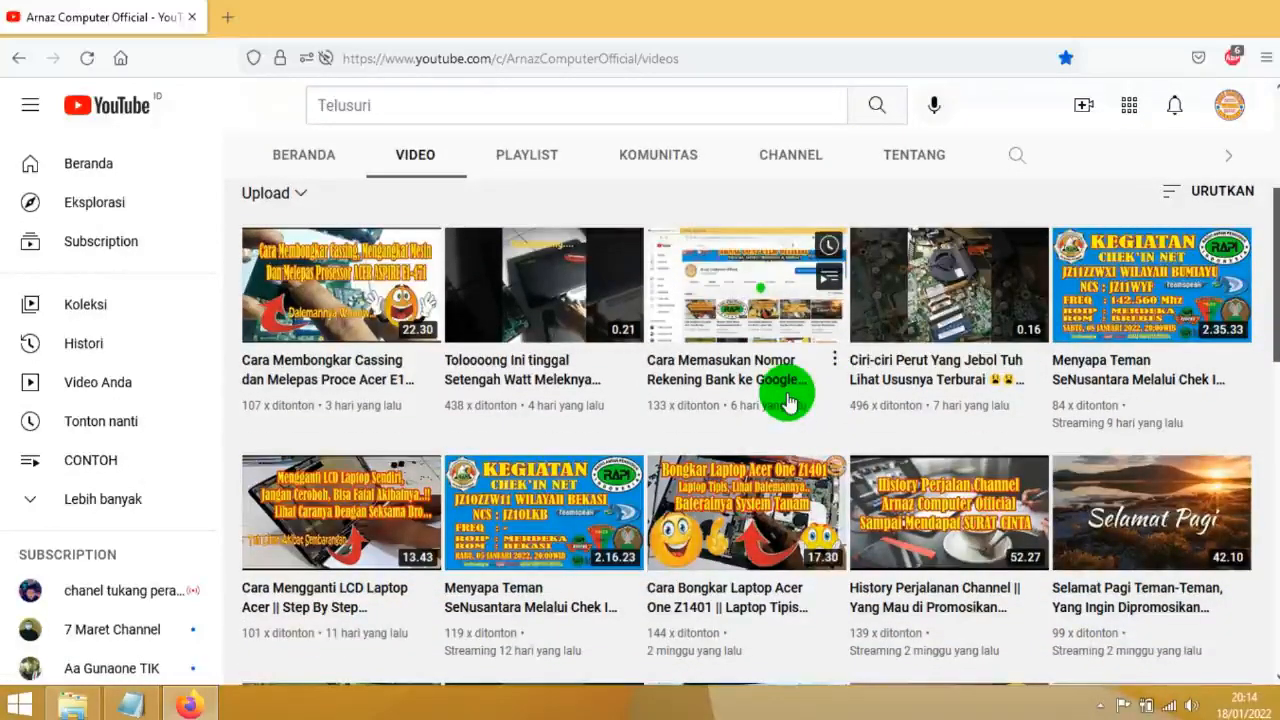
{"action": "scroll", "coordinate": [572, 413], "scroll_direction": "down", "scroll_amount": 2}
{"action": "scroll", "coordinate": [572, 413], "scroll_direction": "down", "scroll_amount": 1}
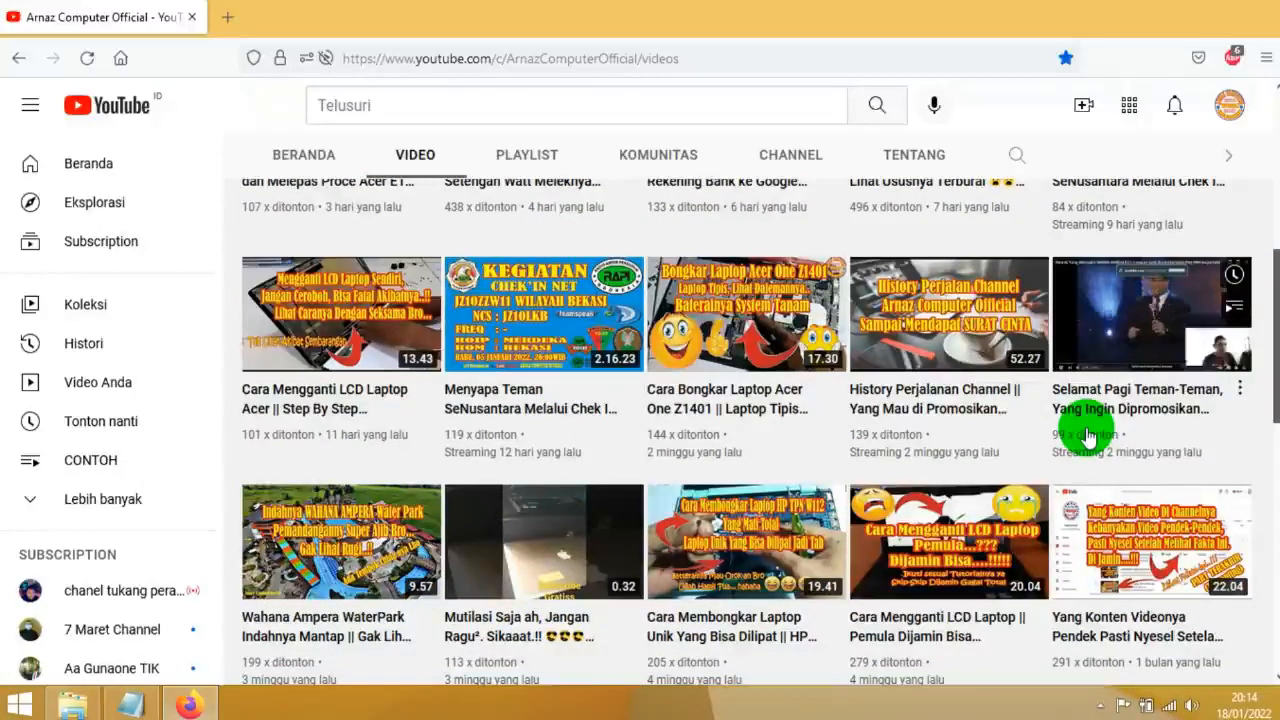
{"action": "scroll", "coordinate": [1088, 430], "scroll_direction": "up", "scroll_amount": 3}
{"action": "scroll", "coordinate": [1175, 425], "scroll_direction": "up", "scroll_amount": 2}
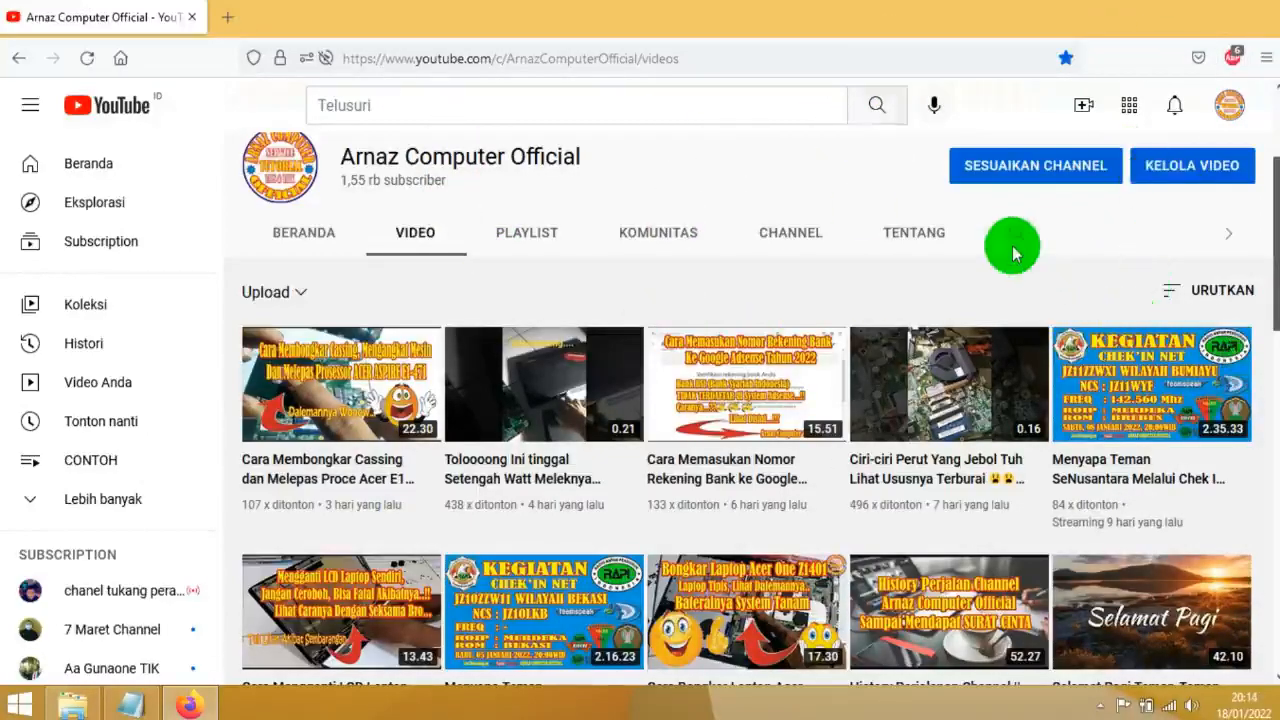
Start a new video upload for the channel in YouTube Studio
{"action": "left_click", "coordinate": [1083, 108]}
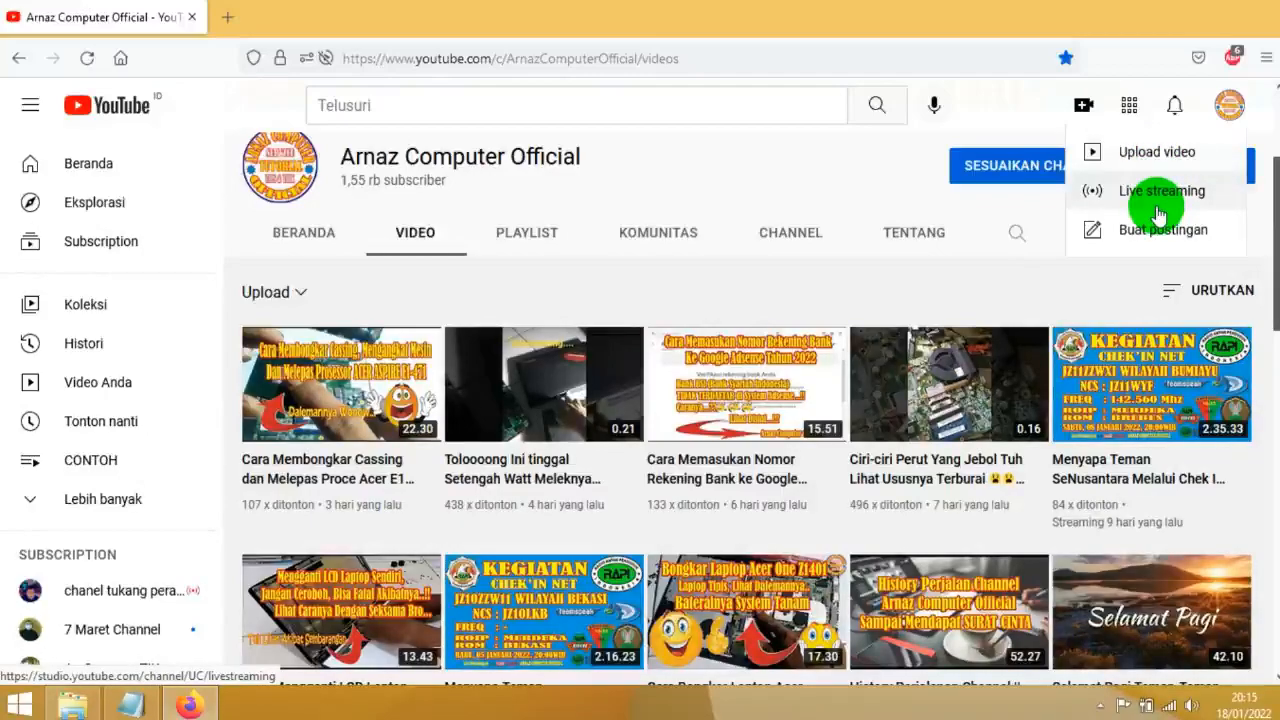
{"action": "left_click", "coordinate": [1136, 162]}
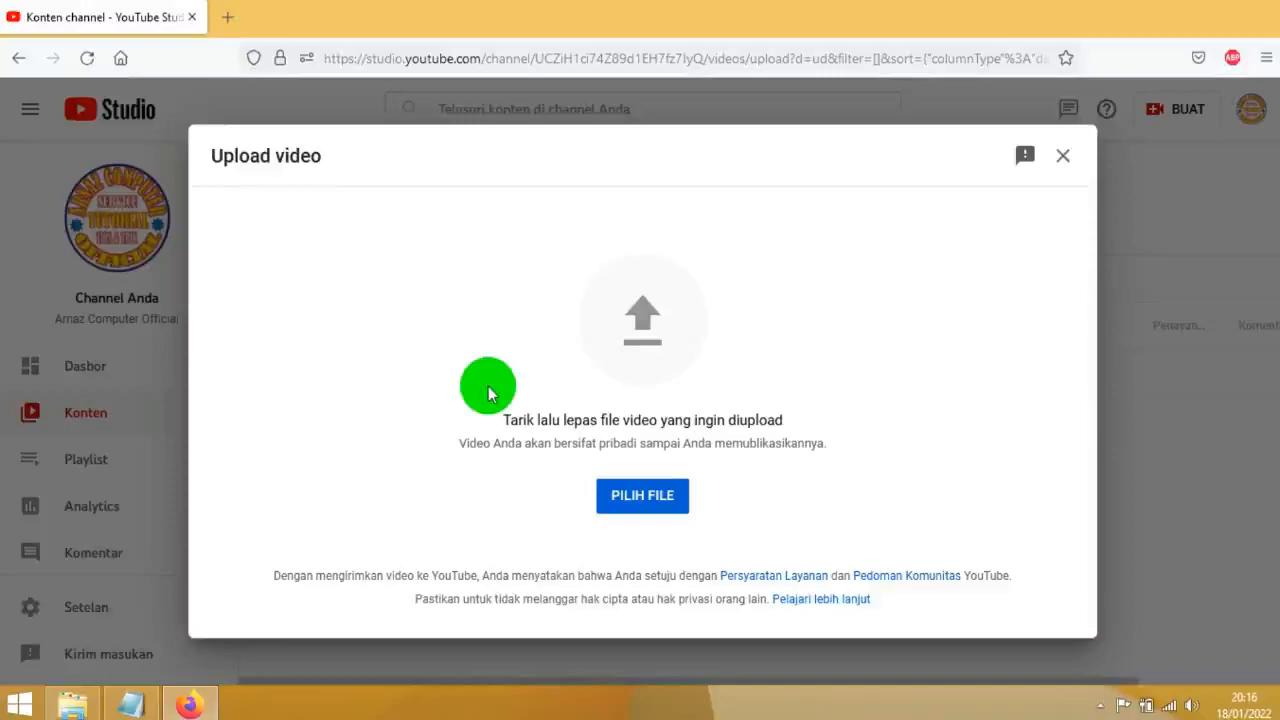
{"action": "left_click", "coordinate": [635, 505]}
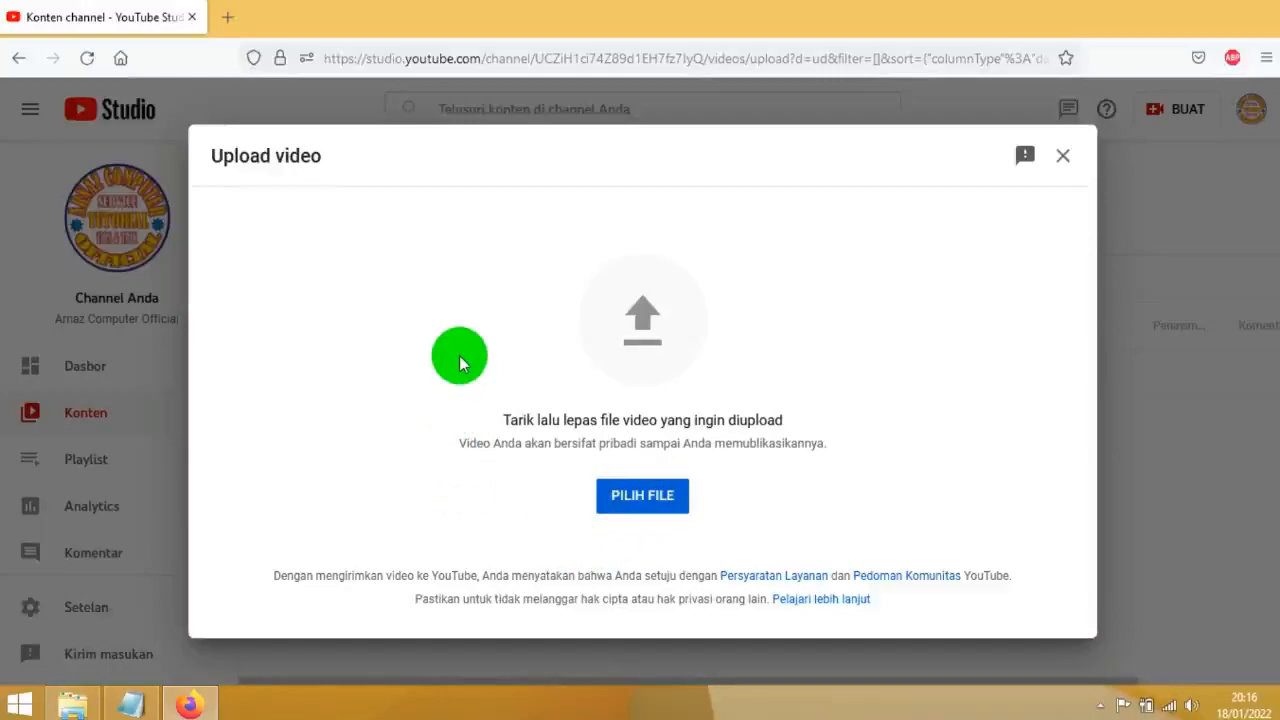
{"action": "left_click", "coordinate": [643, 493]}
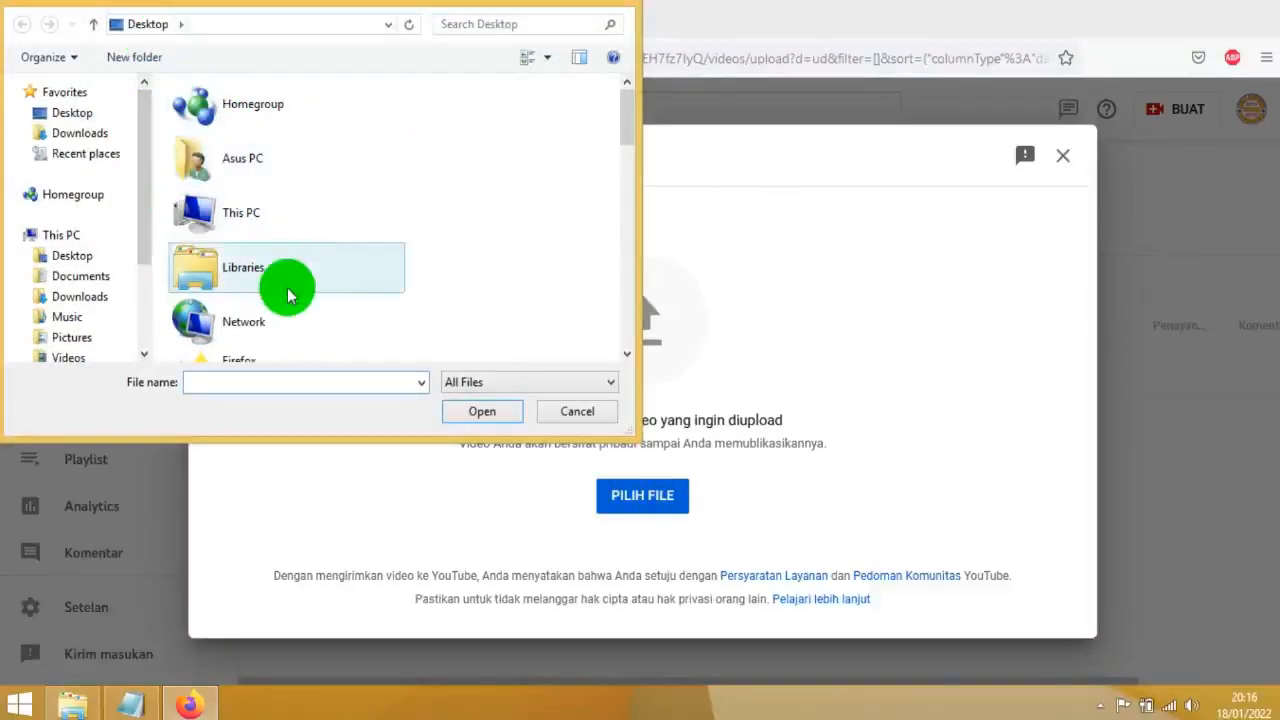
{"action": "left_click", "coordinate": [577, 411]}
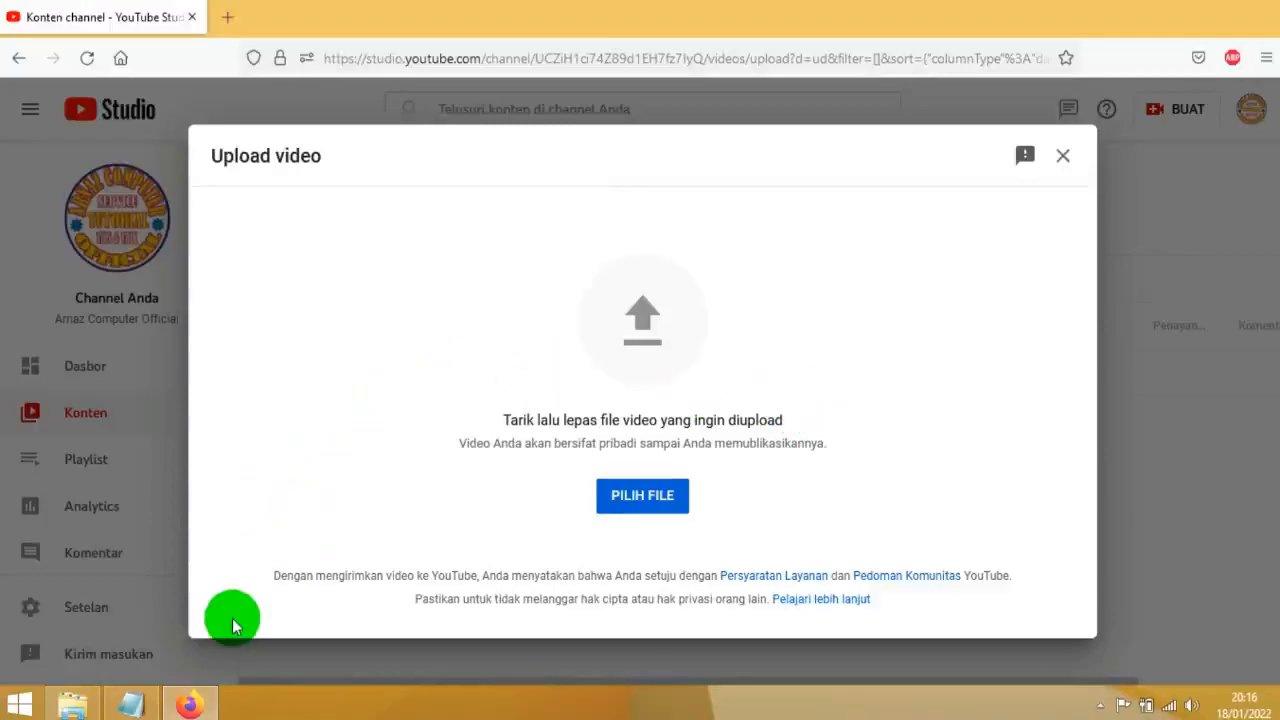
Switch to File Explorer and drop the video "Cara Unistal Aplikasi Agar Tercabut Hingga Akarnya" from Videos > New folder into the upload area
{"action": "left_click", "coordinate": [64, 702]}
{"action": "left_click", "coordinate": [205, 178]}
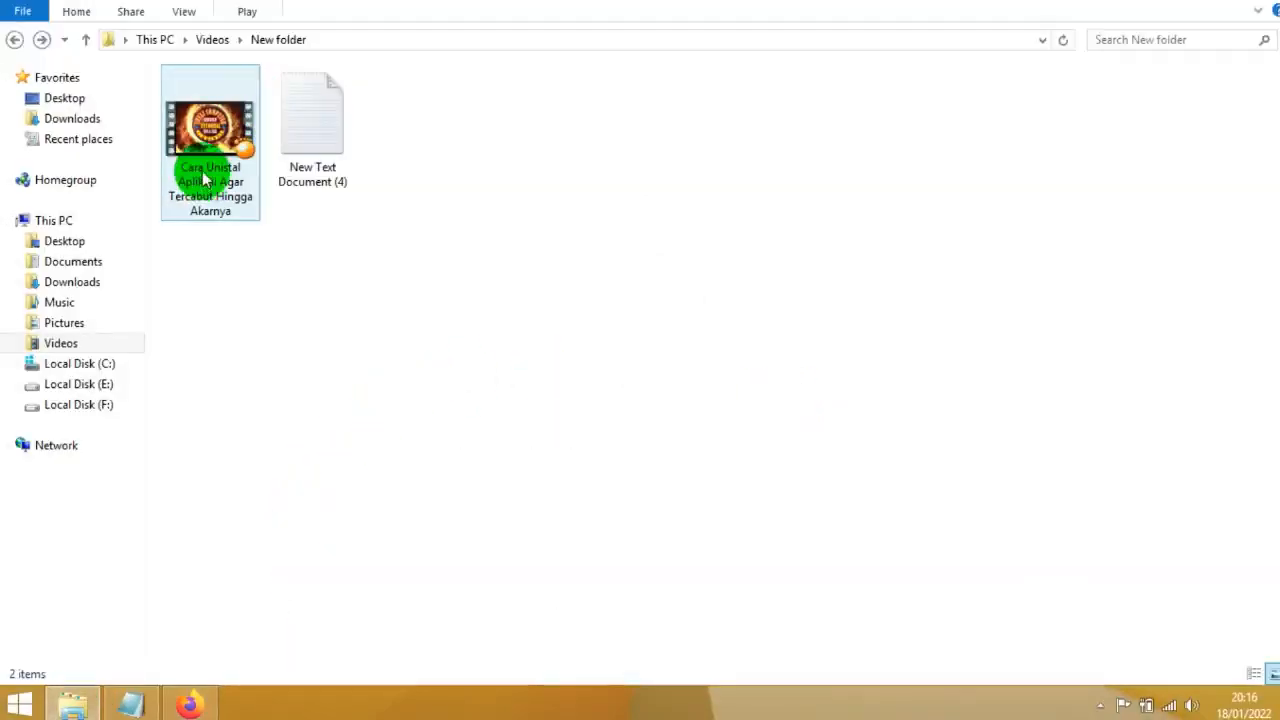
{"action": "left_click", "coordinate": [201, 169]}
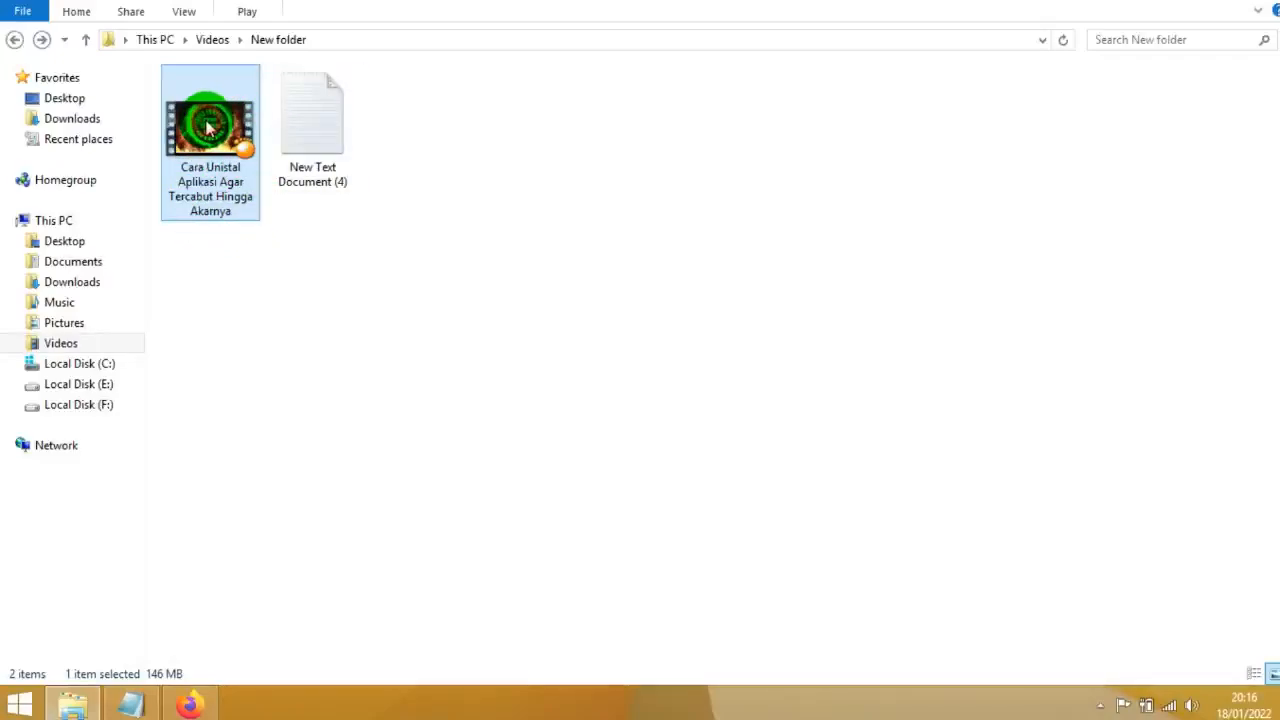
{"action": "left_click_drag", "start_coordinate": [208, 128], "coordinate": [631, 369]}
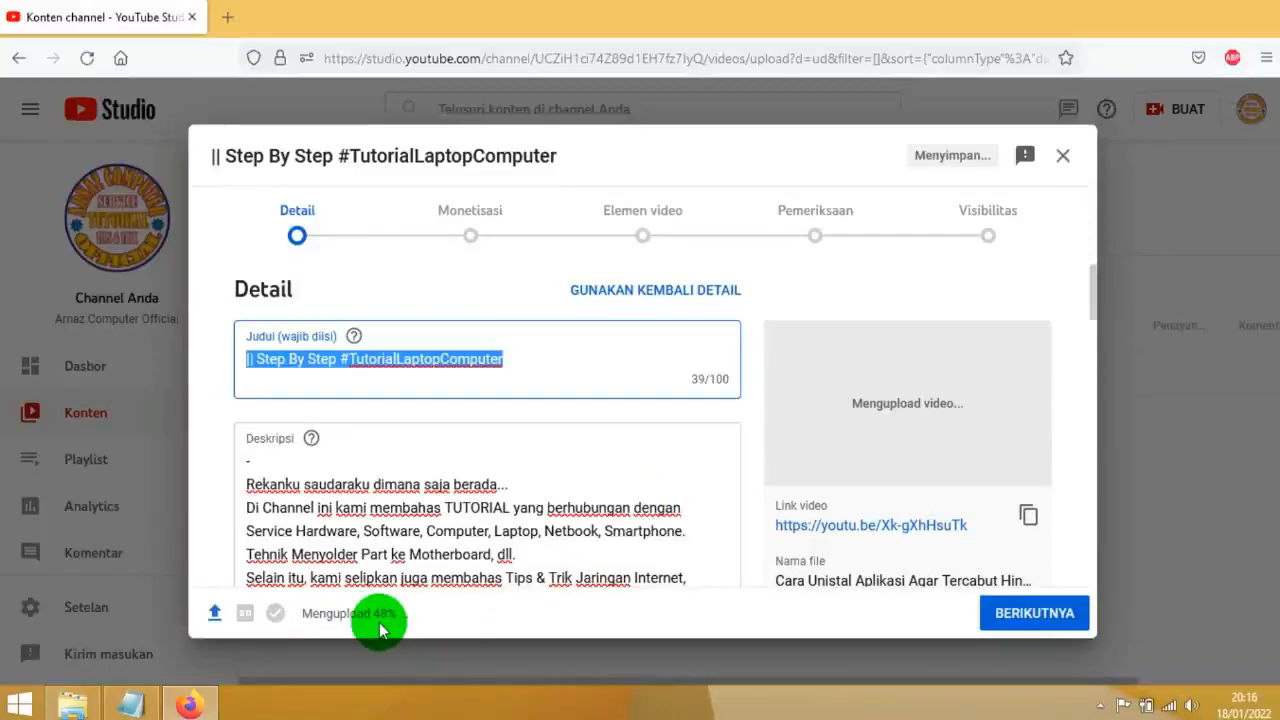
{"action": "left_click", "coordinate": [78, 702]}
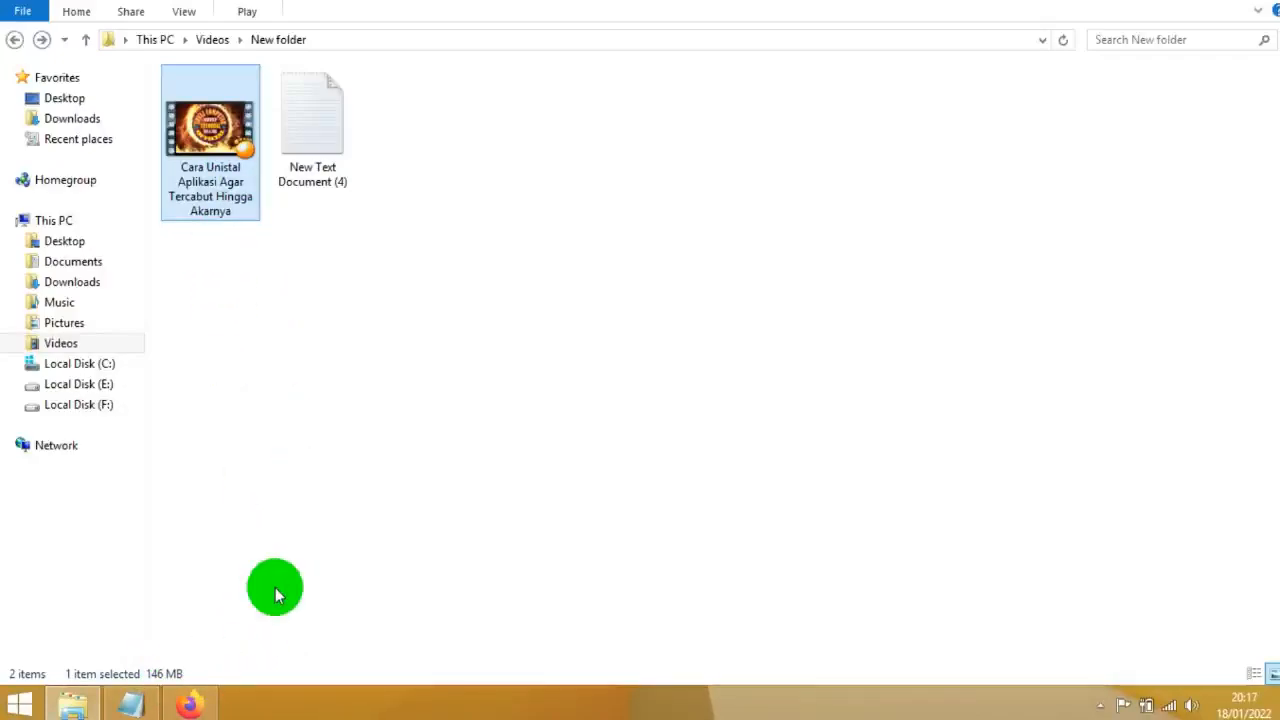
{"action": "left_click", "coordinate": [220, 700]}
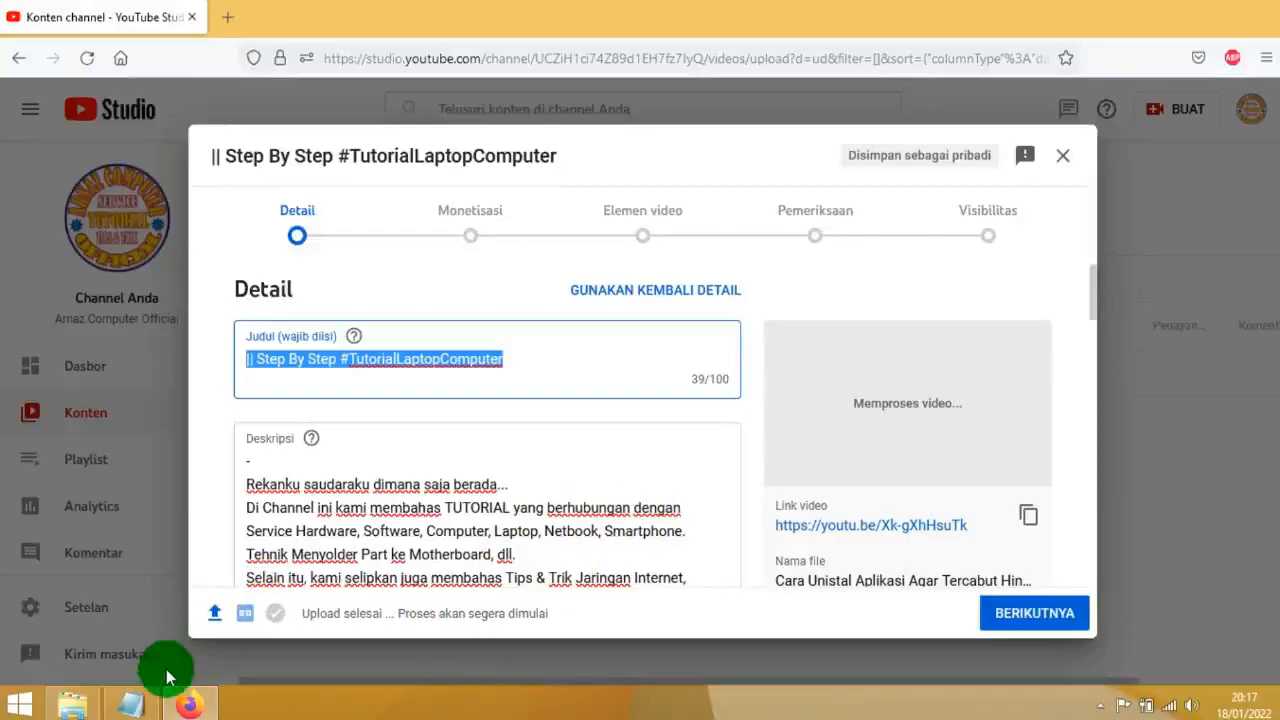
Switch to Notepad and copy the first line, "Cara Unistal Aplikasi Agar Tercabut Hingga Akarnya.", from New Text Document (4)
{"action": "left_click", "coordinate": [138, 706]}
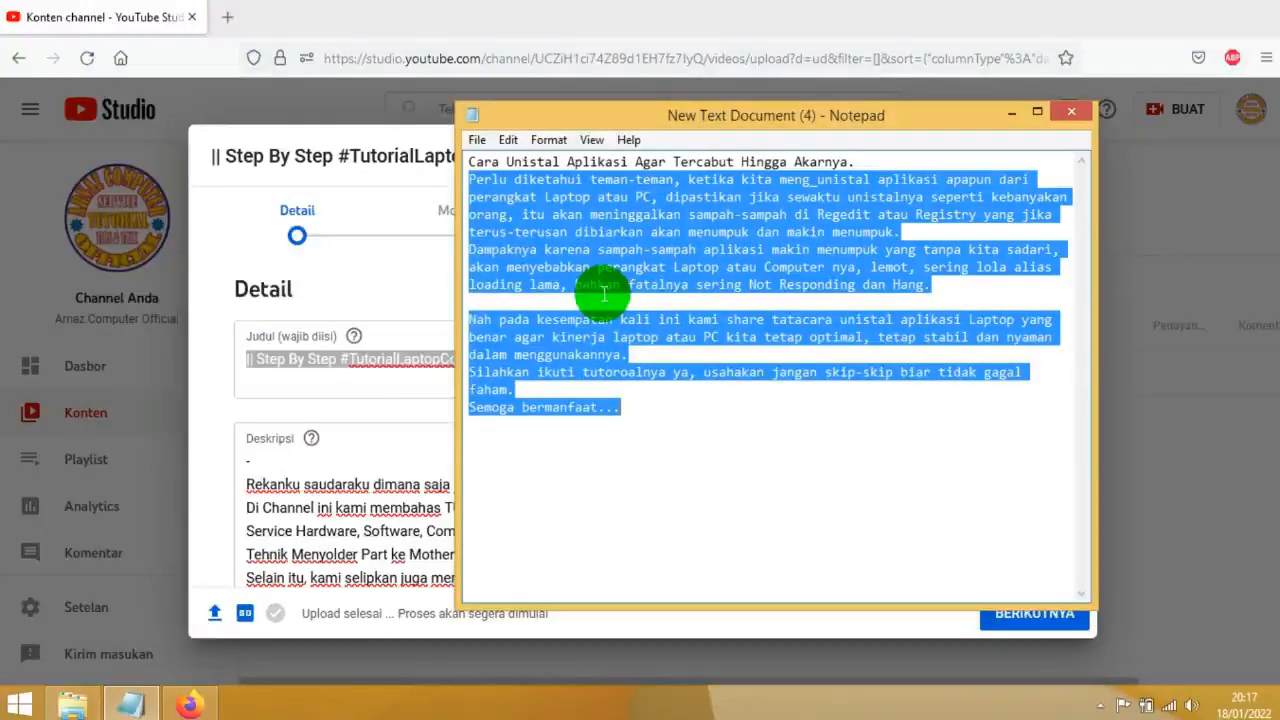
{"action": "left_click", "coordinate": [528, 212]}
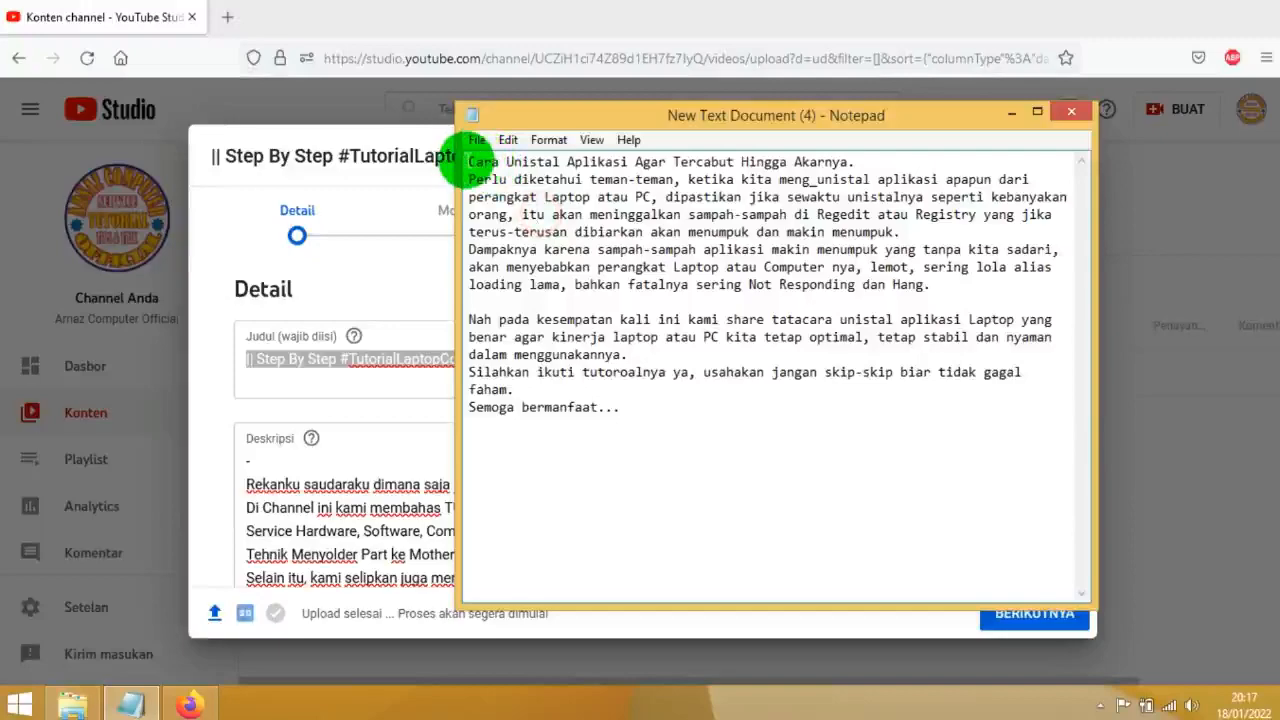
{"action": "left_click_drag", "start_coordinate": [466, 162], "coordinate": [850, 162]}
{"action": "right_click", "coordinate": [810, 165]}
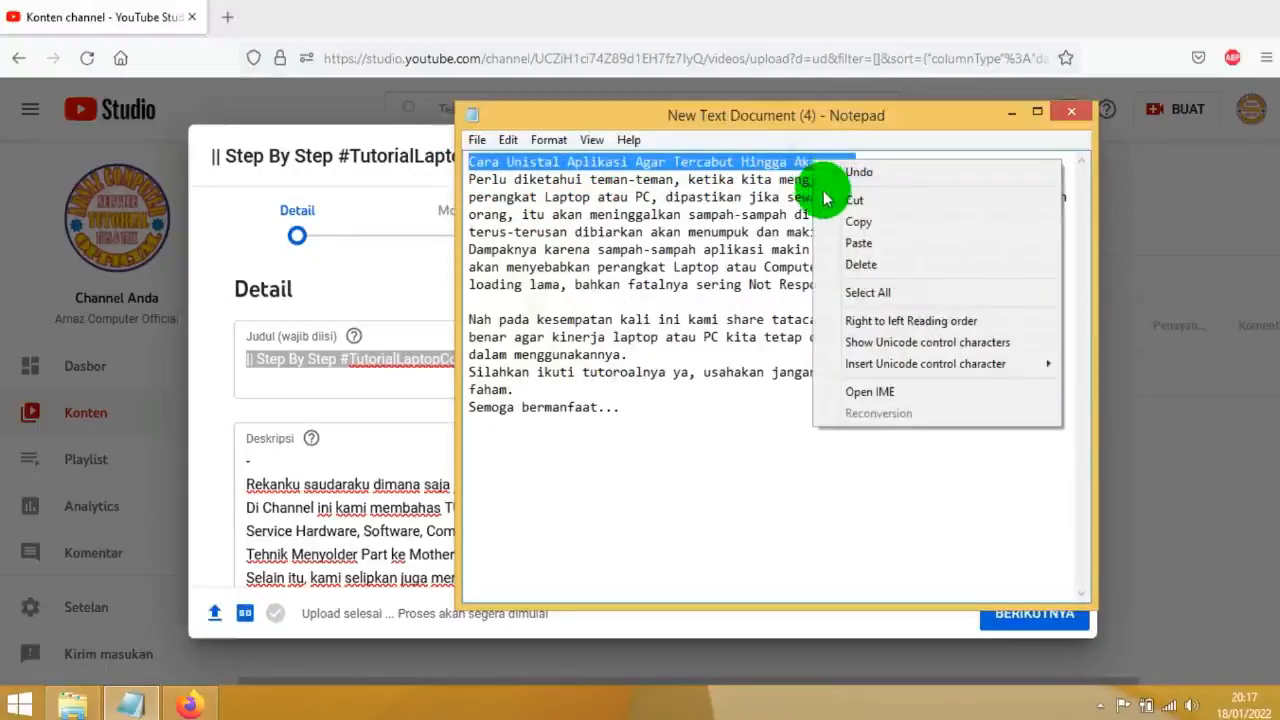
{"action": "left_click", "coordinate": [858, 215]}
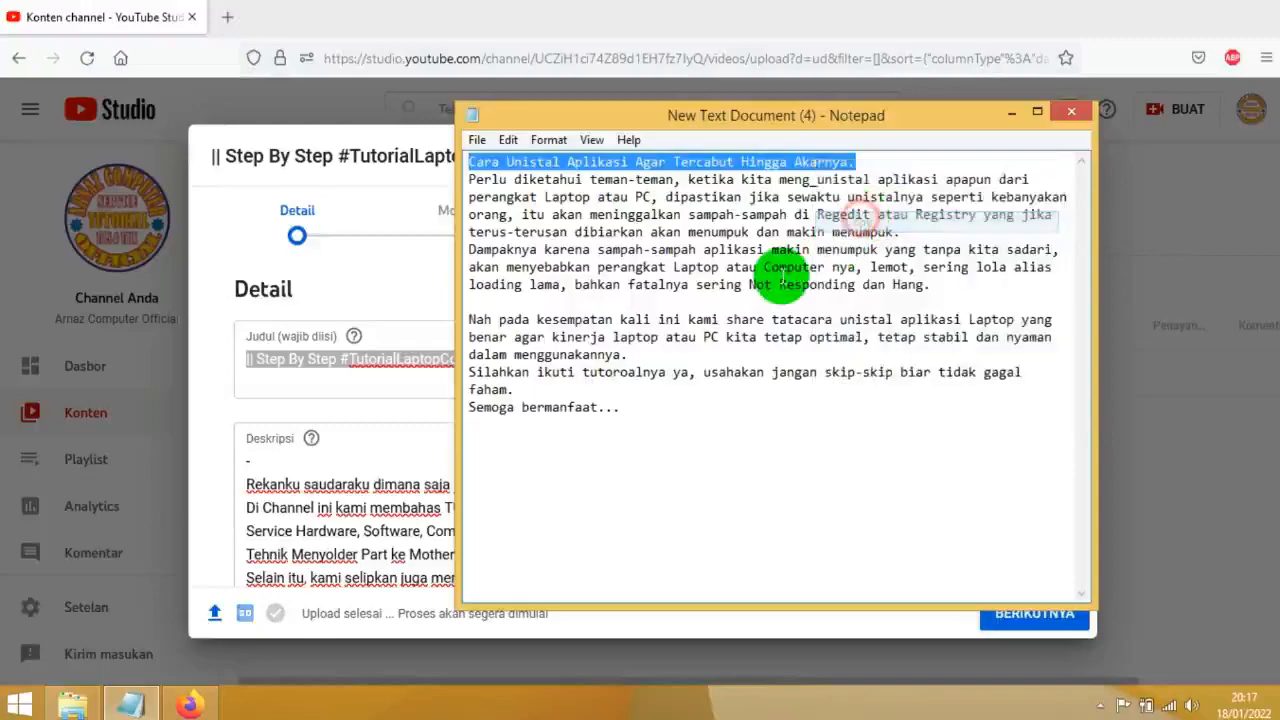
Paste the copied line before "|| Step By Step #TutorialLaptopComputer" in the video title and replace its full stop with a space
{"action": "left_click", "coordinate": [360, 370]}
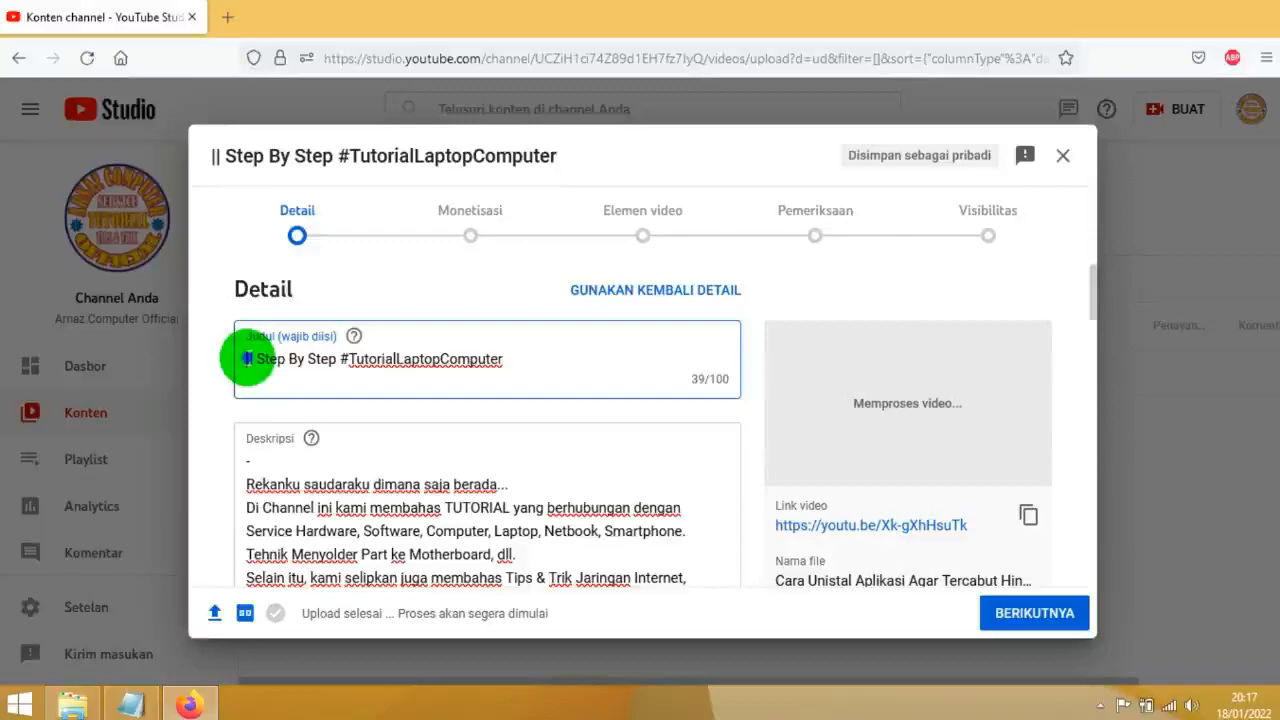
{"action": "right_click", "coordinate": [247, 358]}
{"action": "left_click", "coordinate": [290, 455]}
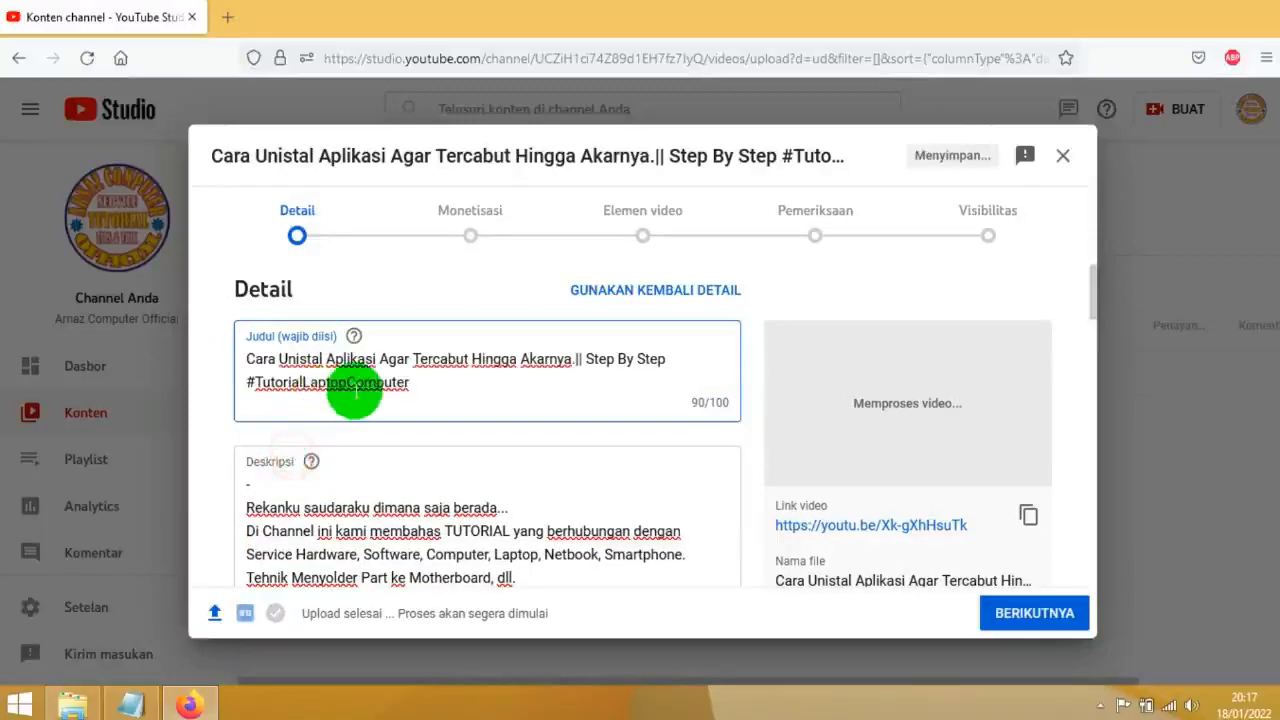
{"action": "key", "text": "BackSpace"}
{"action": "type", "text": "n"}
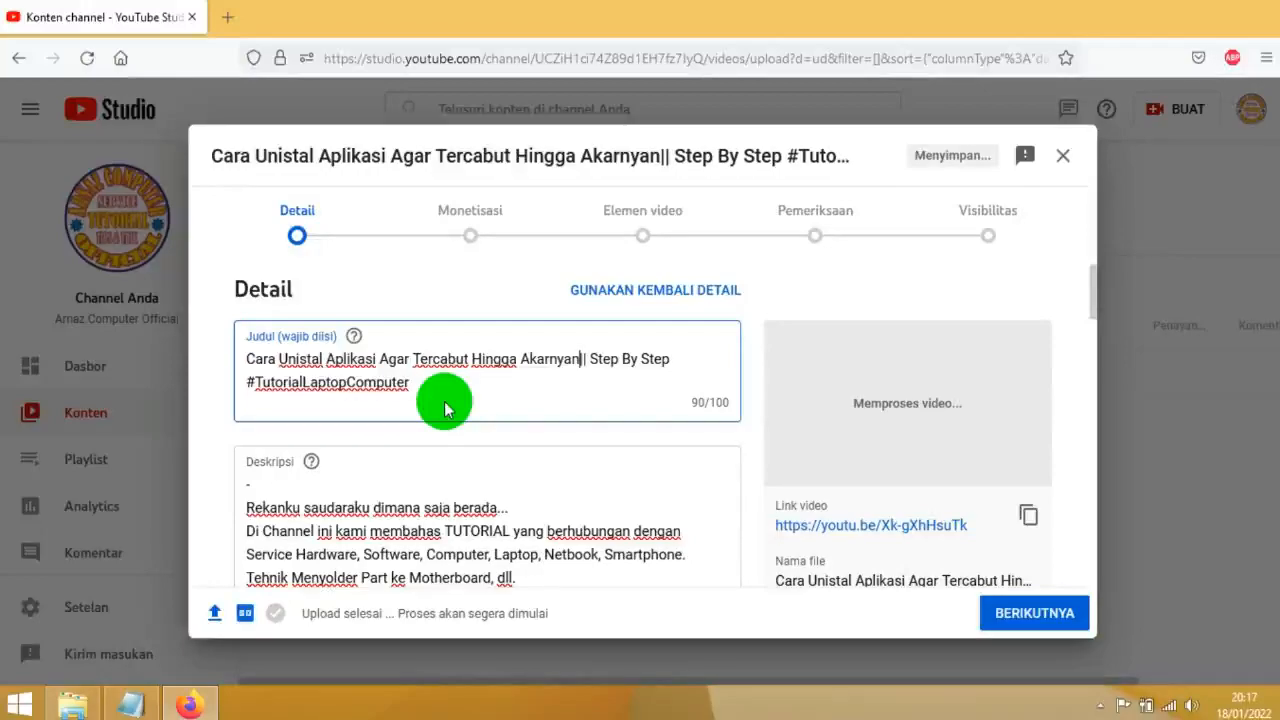
{"action": "key", "text": "BackSpace"}
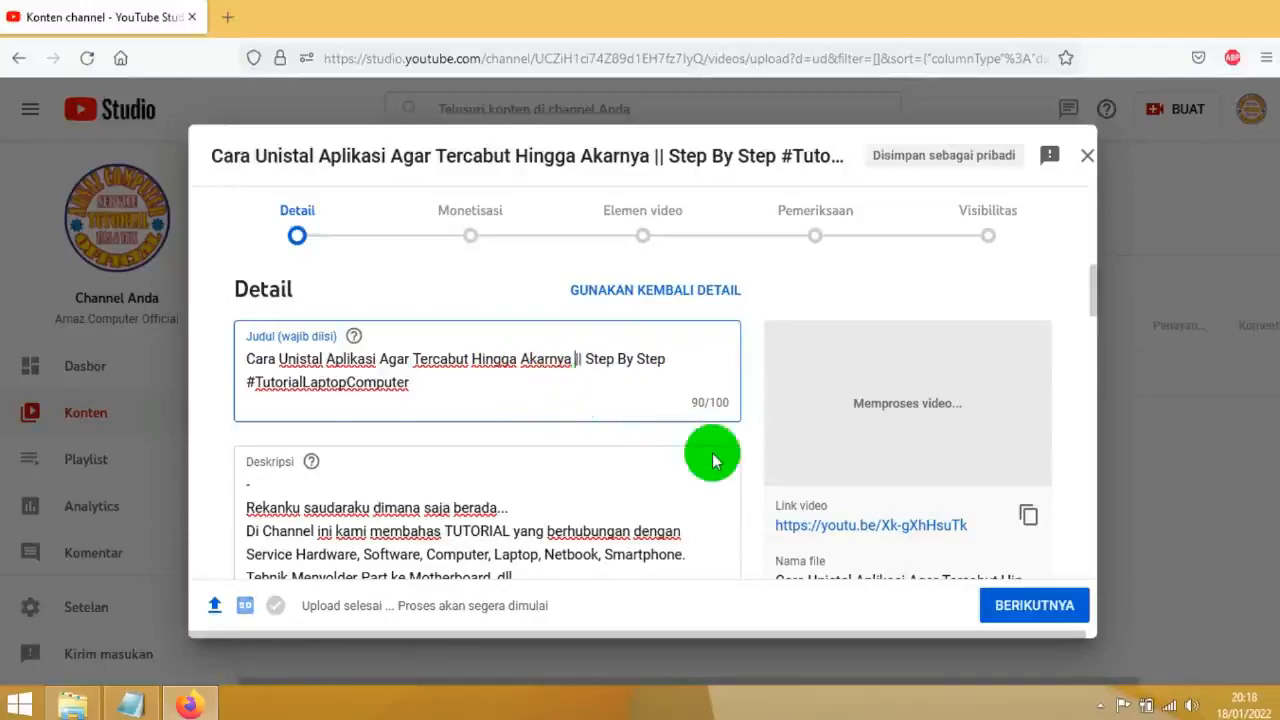
Switch to Notepad and copy everything from "Perlu diketahui teman-teman" to "Semoga bermanfaat..." in New Text Document (4)
{"action": "scroll", "coordinate": [340, 410], "scroll_direction": "down", "scroll_amount": 2}
{"action": "left_click", "coordinate": [248, 390]}
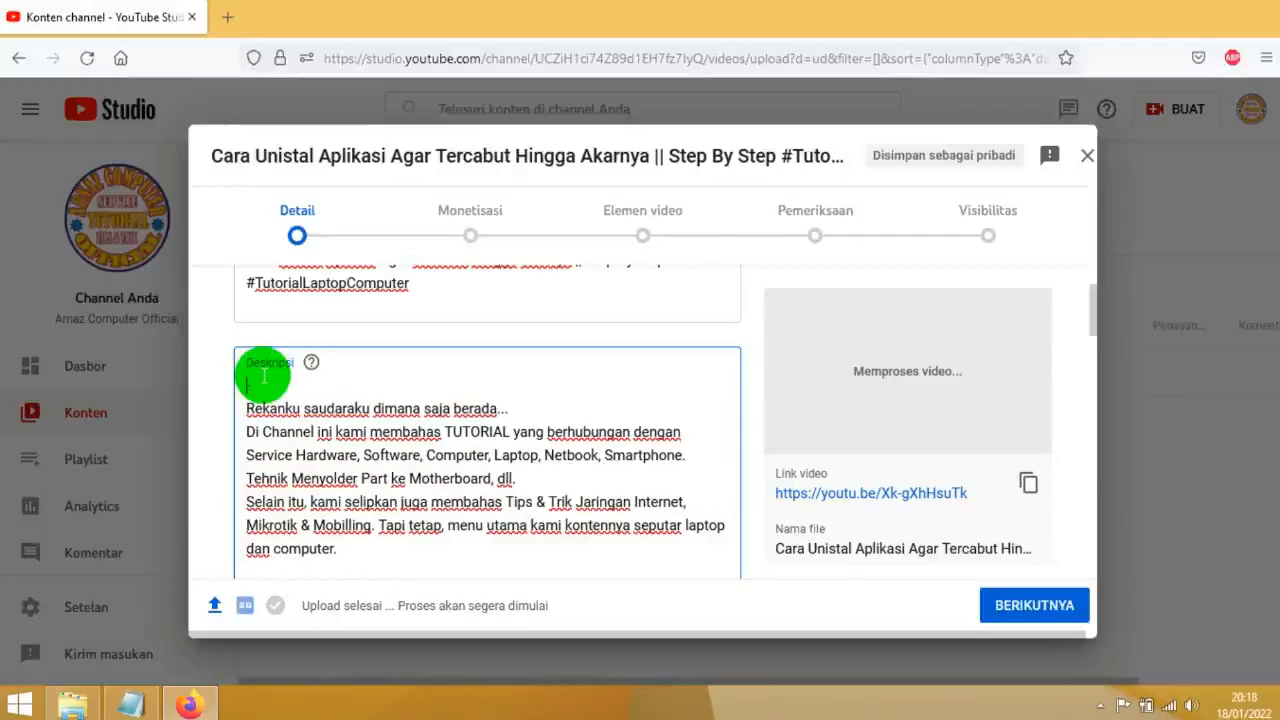
{"action": "left_click", "coordinate": [130, 700]}
{"action": "left_click", "coordinate": [529, 262]}
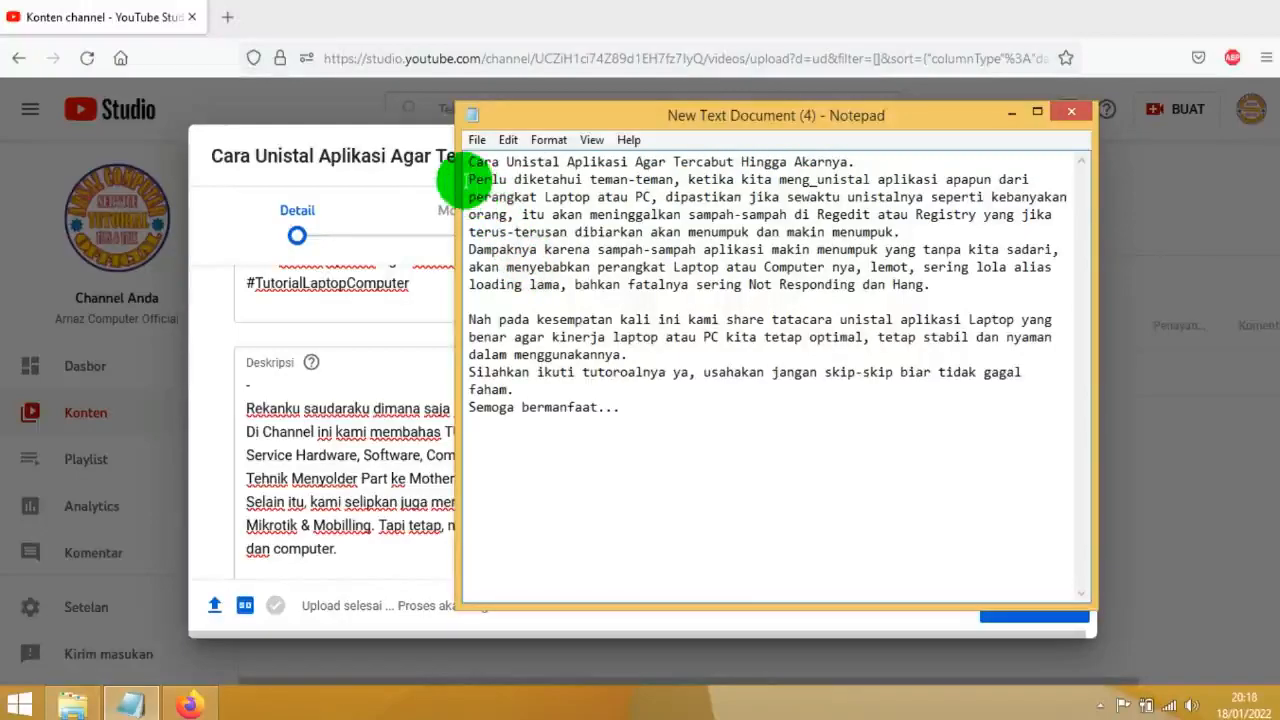
{"action": "left_click_drag", "start_coordinate": [470, 180], "coordinate": [623, 406]}
{"action": "right_click", "coordinate": [591, 276]}
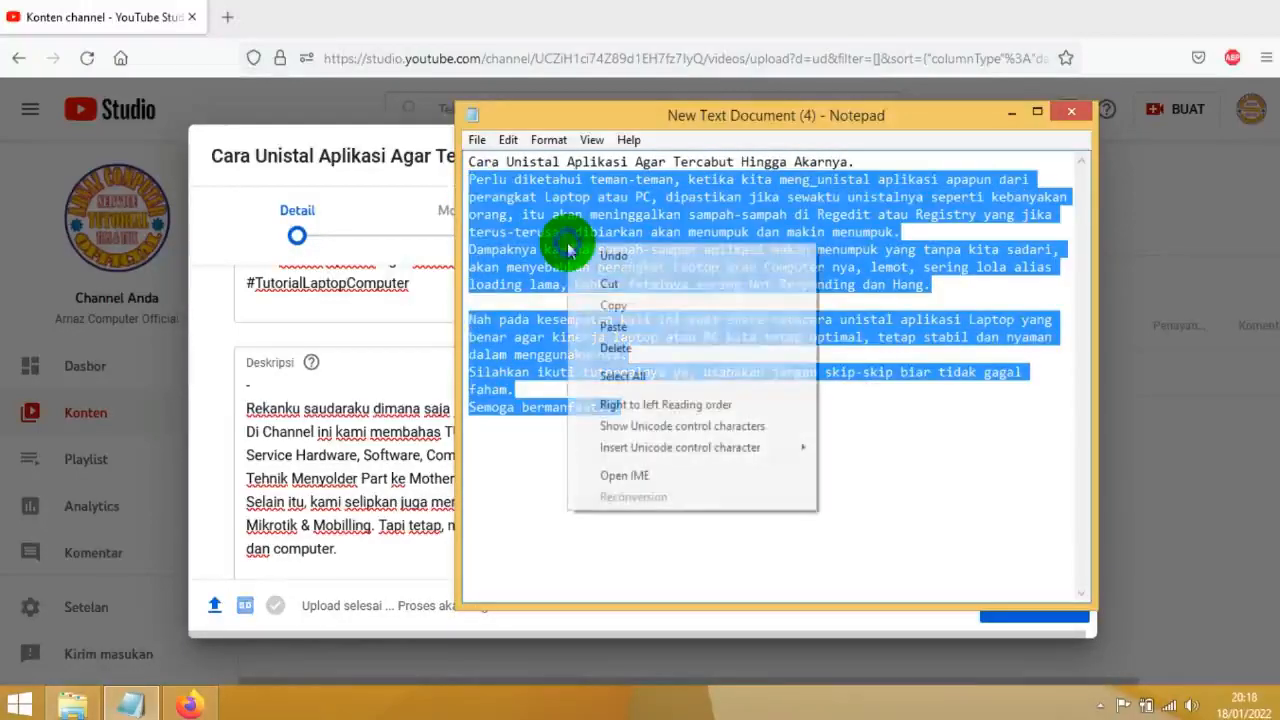
{"action": "left_click", "coordinate": [622, 301]}
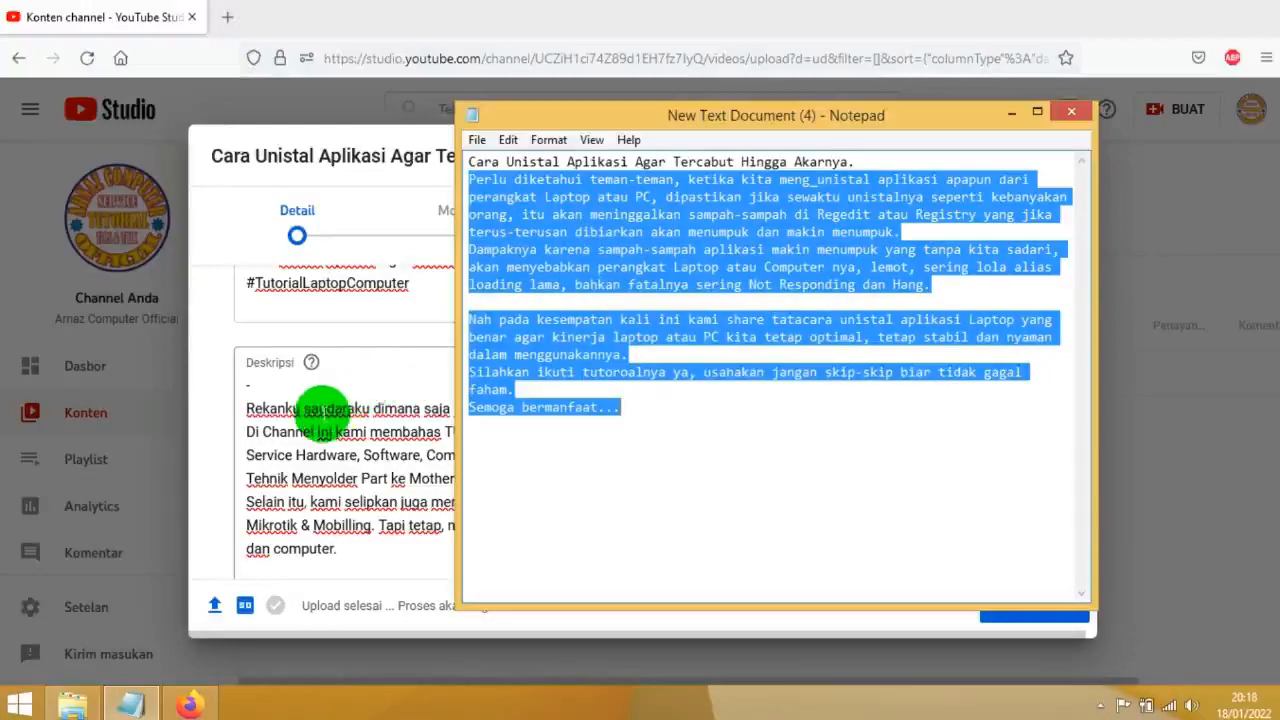
Paste the copied text at the start of the video description and put the existing "-" on a new line after "Semoga bermanfaat..."
{"action": "left_click", "coordinate": [248, 386]}
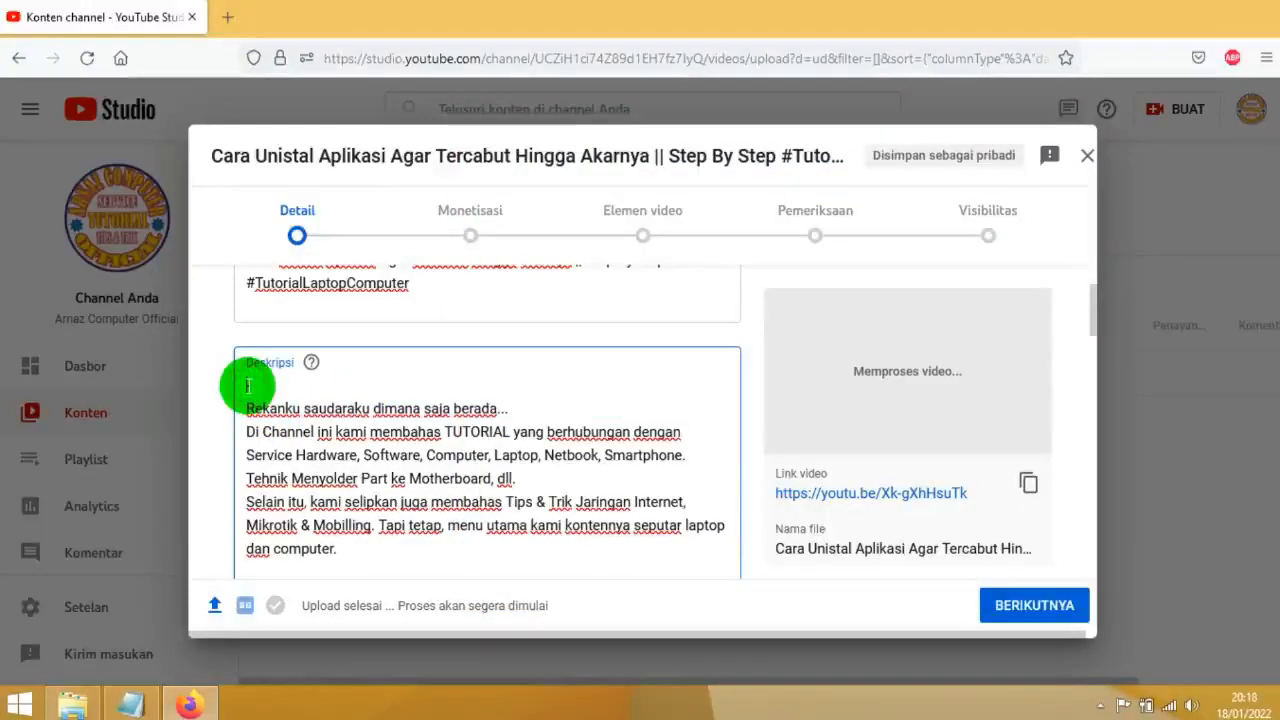
{"action": "right_click", "coordinate": [248, 386]}
{"action": "left_click", "coordinate": [296, 493]}
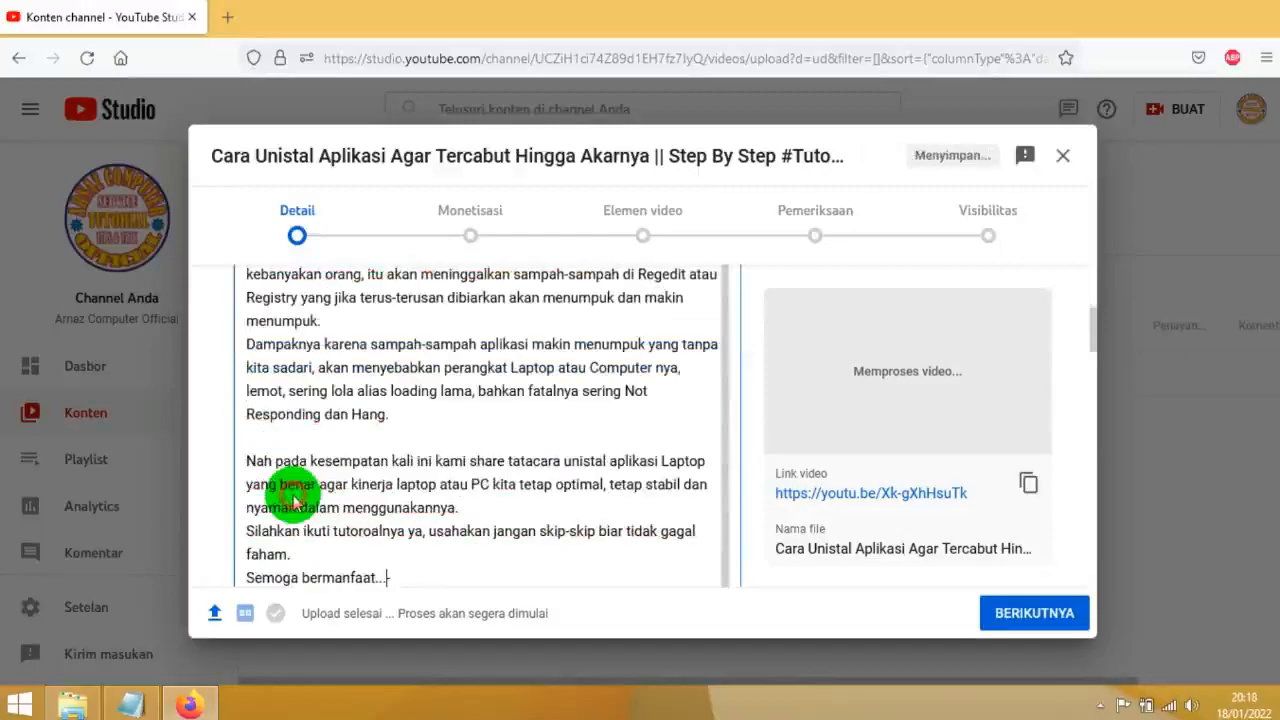
{"action": "scroll", "coordinate": [387, 437], "scroll_direction": "up", "scroll_amount": 5}
{"action": "scroll", "coordinate": [387, 437], "scroll_direction": "down", "scroll_amount": 2}
{"action": "scroll", "coordinate": [388, 447], "scroll_direction": "down", "scroll_amount": 3}
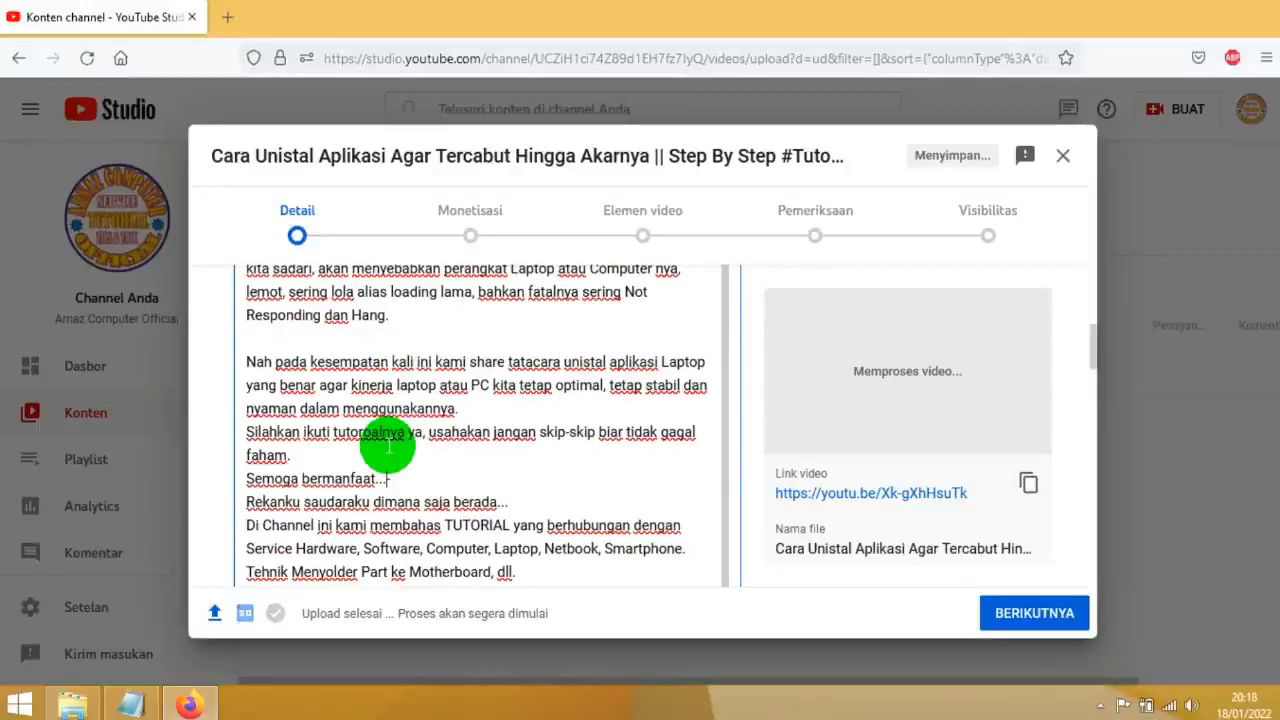
{"action": "key", "text": "Return"}
Review the video title and the full description, from the pasted introduction down to the hashtags under TAGS
{"action": "scroll", "coordinate": [400, 445], "scroll_direction": "up", "scroll_amount": 4}
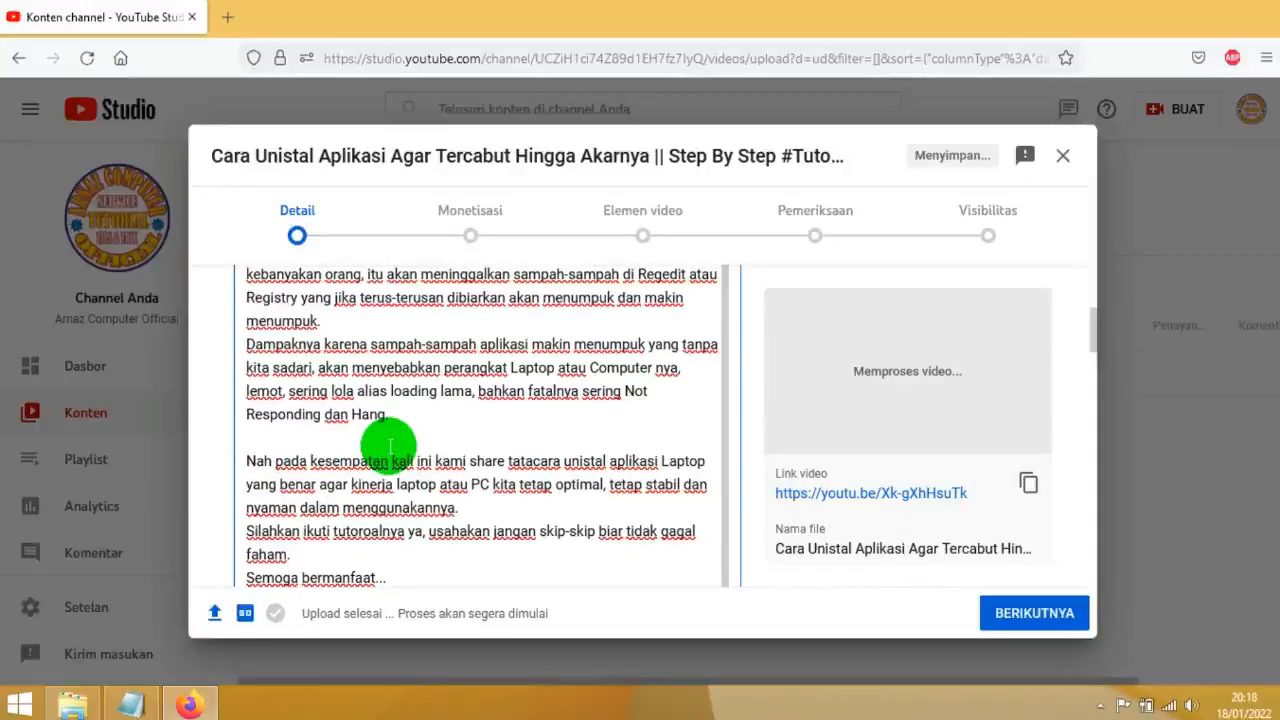
{"action": "scroll", "coordinate": [258, 350], "scroll_direction": "up", "scroll_amount": 3}
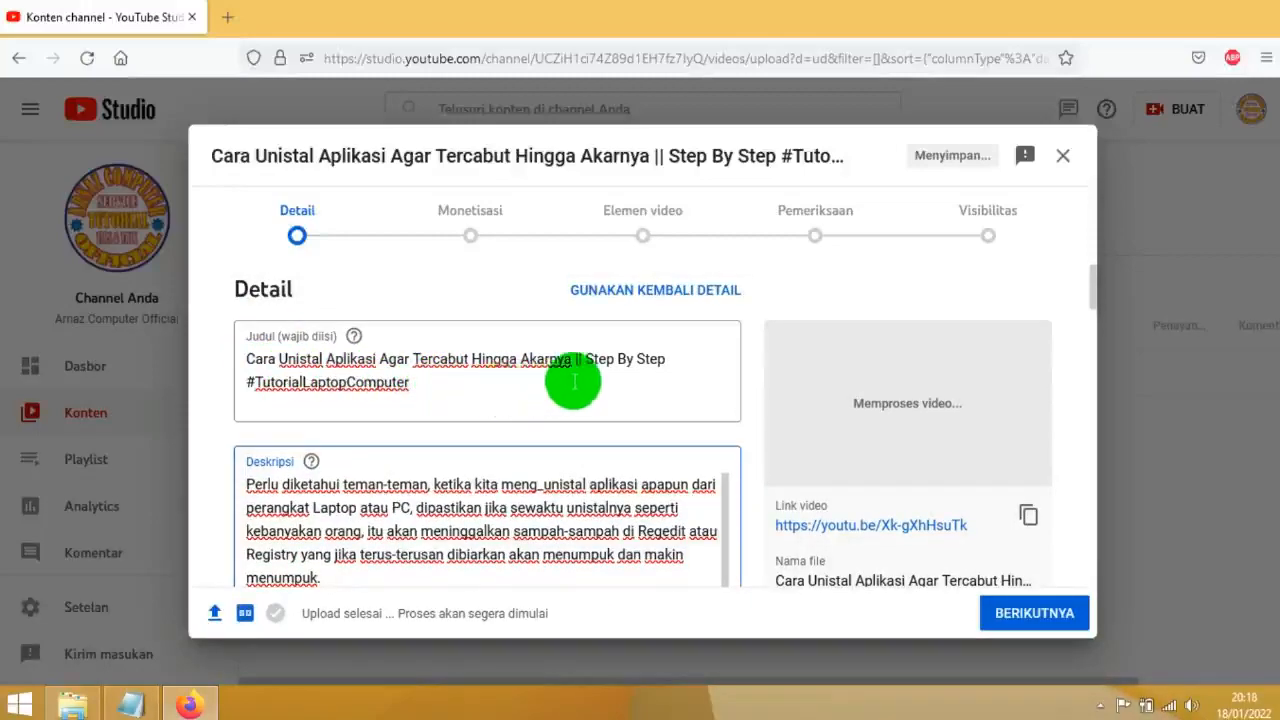
{"action": "scroll", "coordinate": [634, 371], "scroll_direction": "down", "scroll_amount": 2}
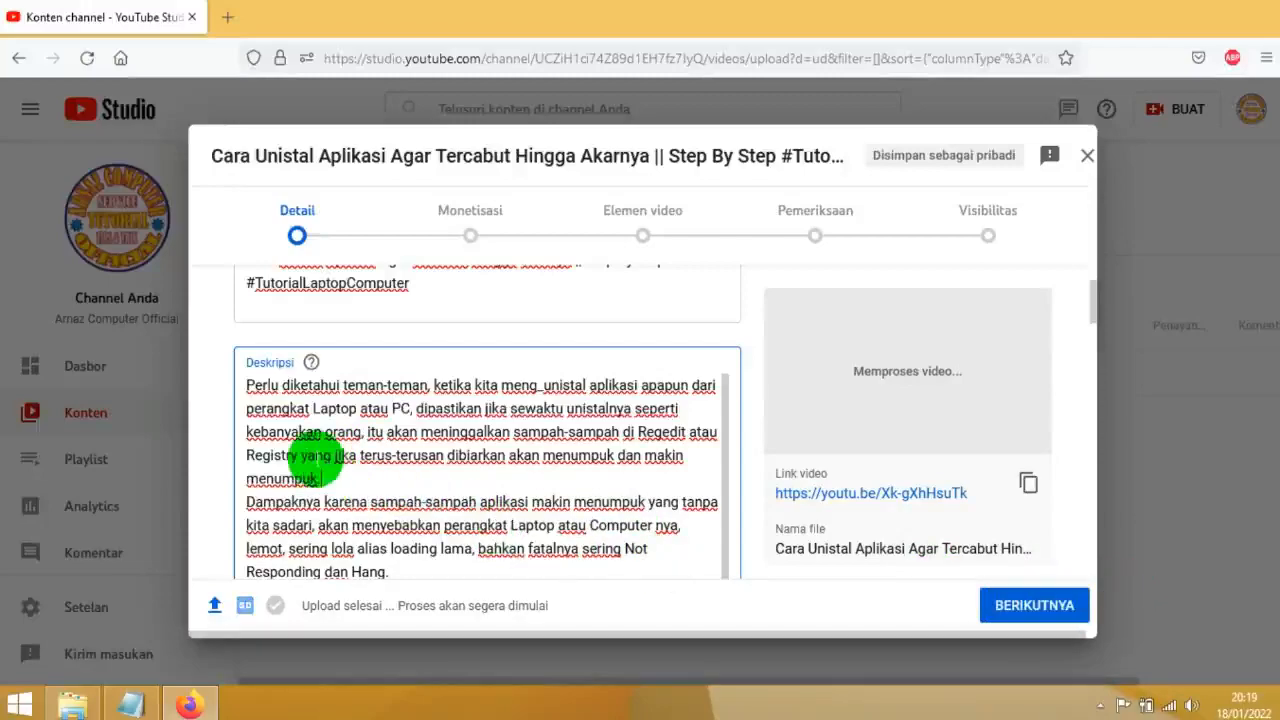
{"action": "scroll", "coordinate": [335, 490], "scroll_direction": "down", "scroll_amount": 1}
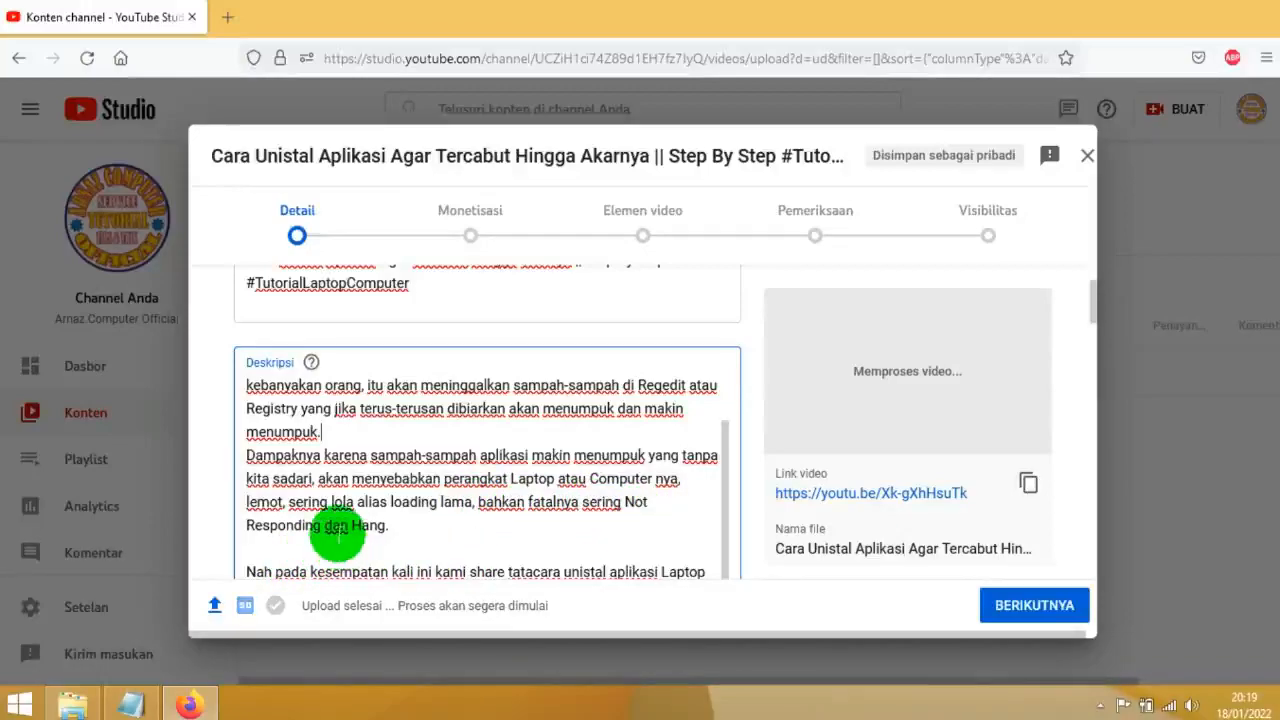
{"action": "scroll", "coordinate": [360, 530], "scroll_direction": "down", "scroll_amount": 2}
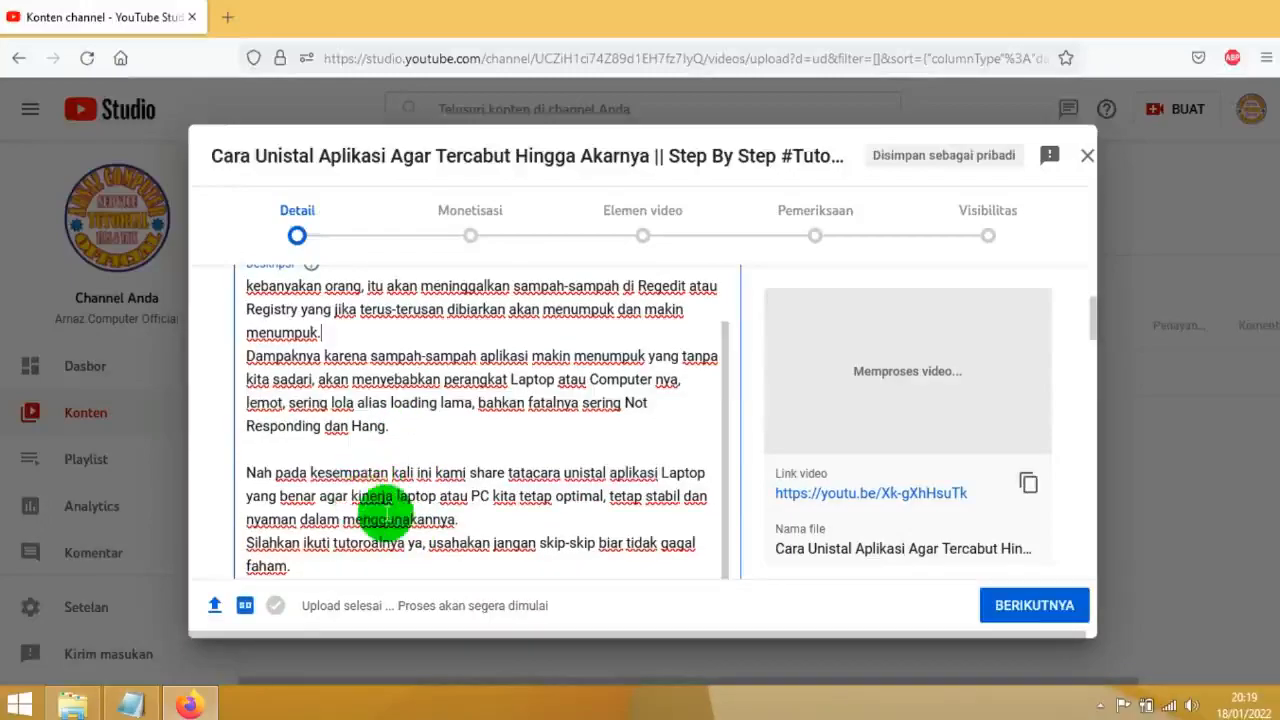
{"action": "scroll", "coordinate": [390, 515], "scroll_direction": "down", "scroll_amount": 10}
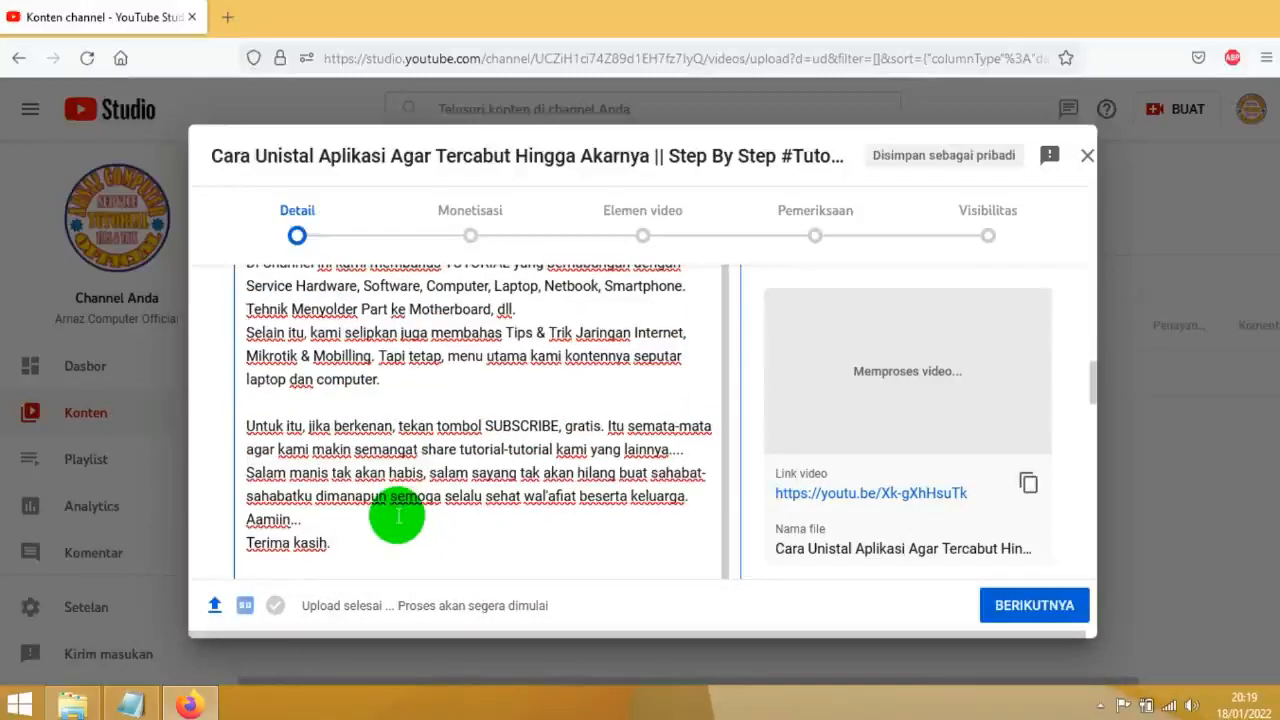
{"action": "scroll", "coordinate": [395, 516], "scroll_direction": "up", "scroll_amount": 1}
{"action": "scroll", "coordinate": [392, 518], "scroll_direction": "down", "scroll_amount": 6}
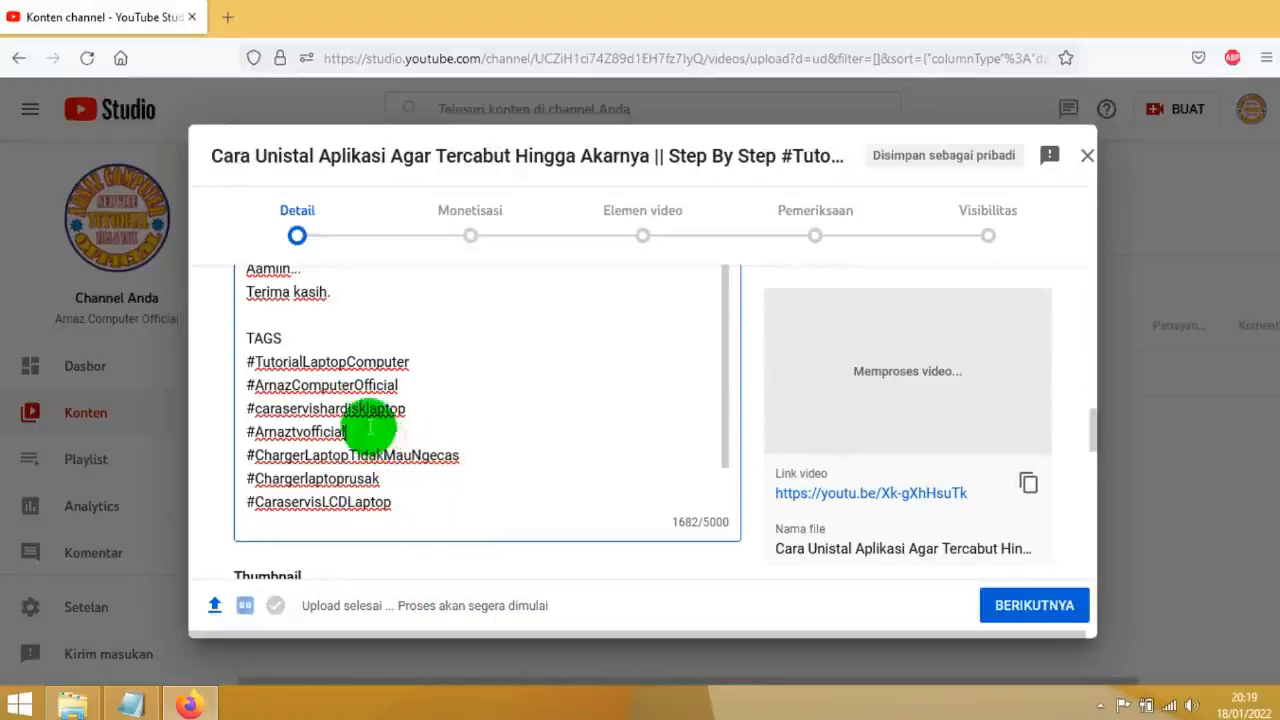
{"action": "scroll", "coordinate": [365, 405], "scroll_direction": "down", "scroll_amount": 2}
{"action": "scroll", "coordinate": [380, 395], "scroll_direction": "up", "scroll_amount": 6}
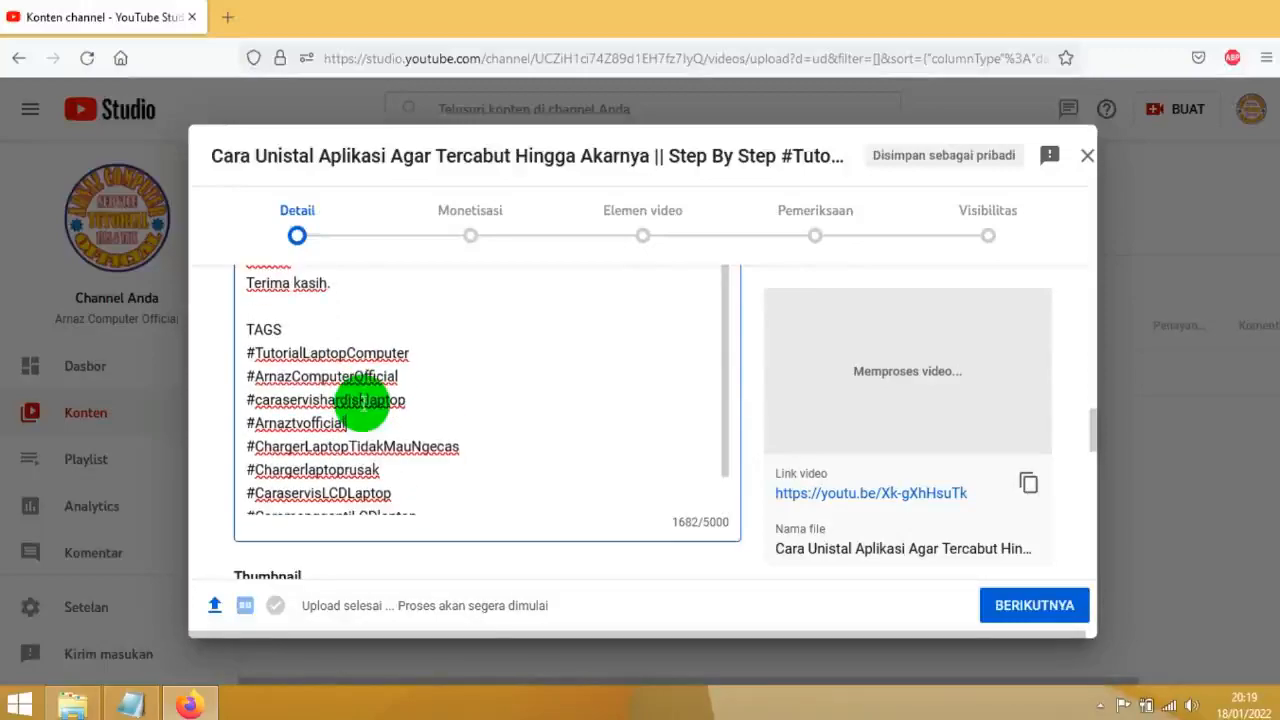
{"action": "scroll", "coordinate": [385, 390], "scroll_direction": "up", "scroll_amount": 10}
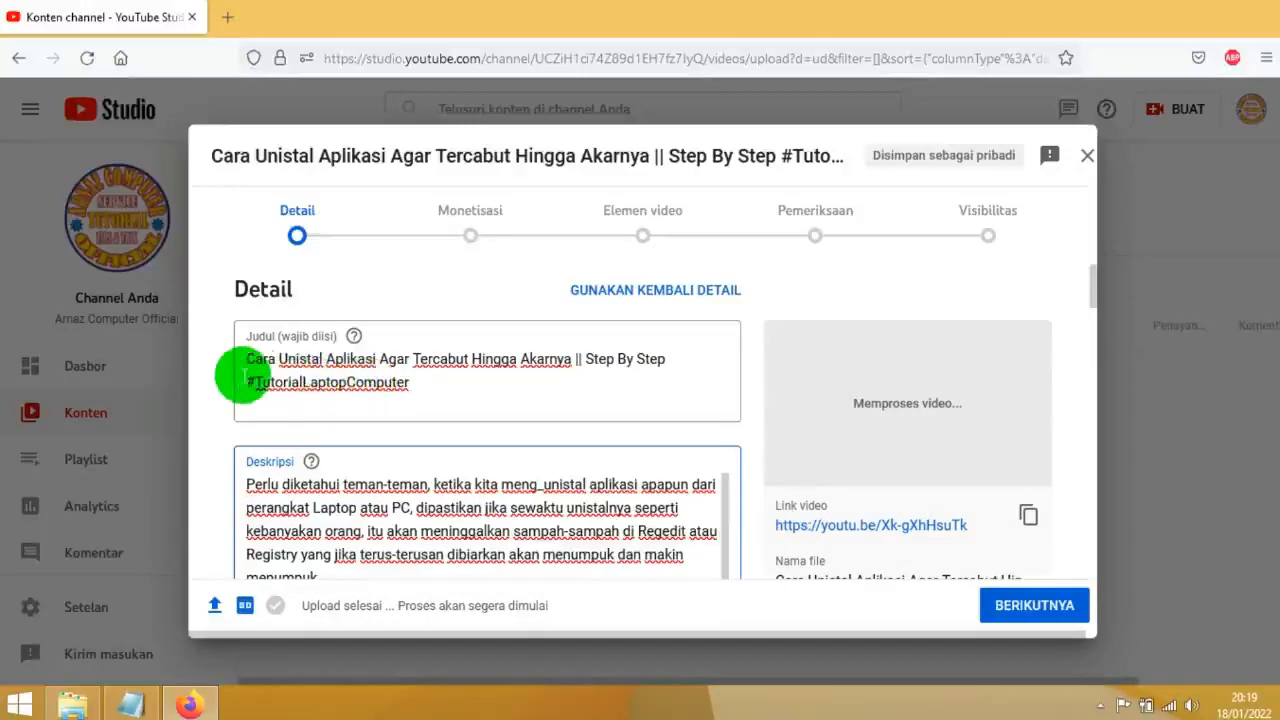
Copy "Cara Unistal Aplikasi Agar Tercabut Hingga Akarnya" from the video title
{"action": "left_click_drag", "start_coordinate": [248, 360], "coordinate": [355, 358]}
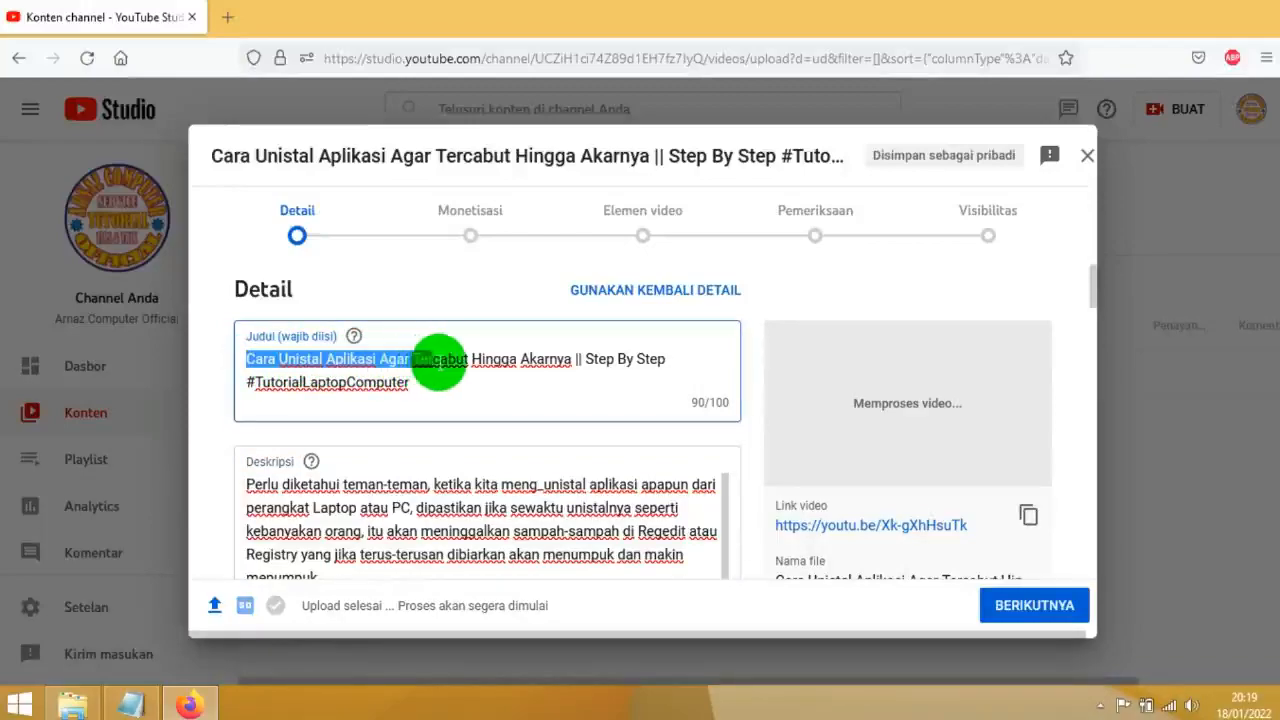
{"action": "left_click", "coordinate": [560, 358]}
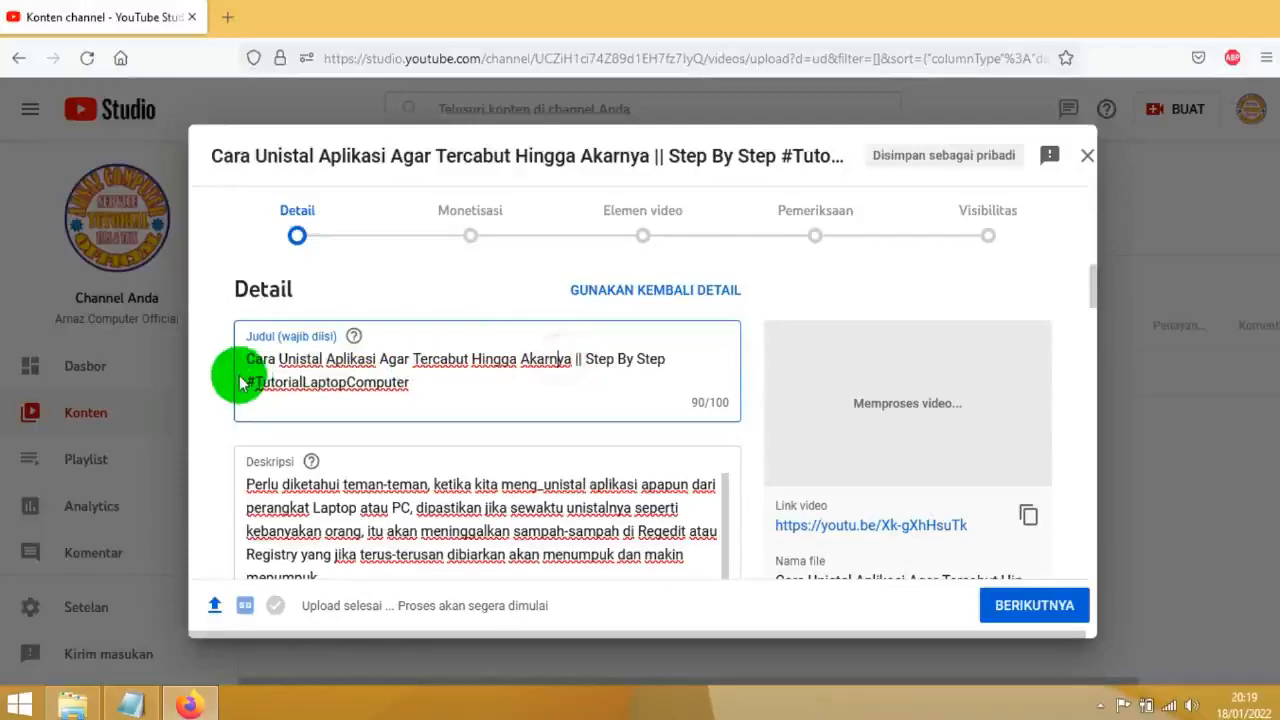
{"action": "left_click_drag", "start_coordinate": [248, 360], "coordinate": [508, 358]}
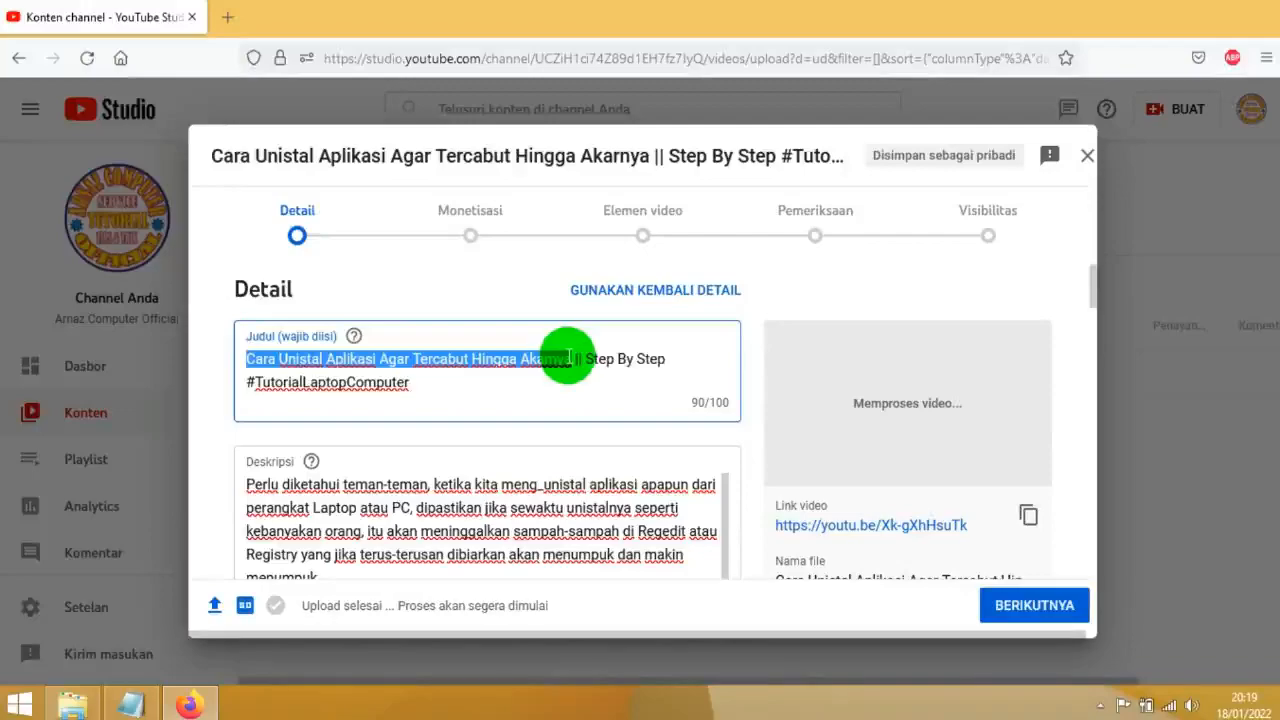
{"action": "left_click_drag", "start_coordinate": [571, 358], "coordinate": [293, 358]}
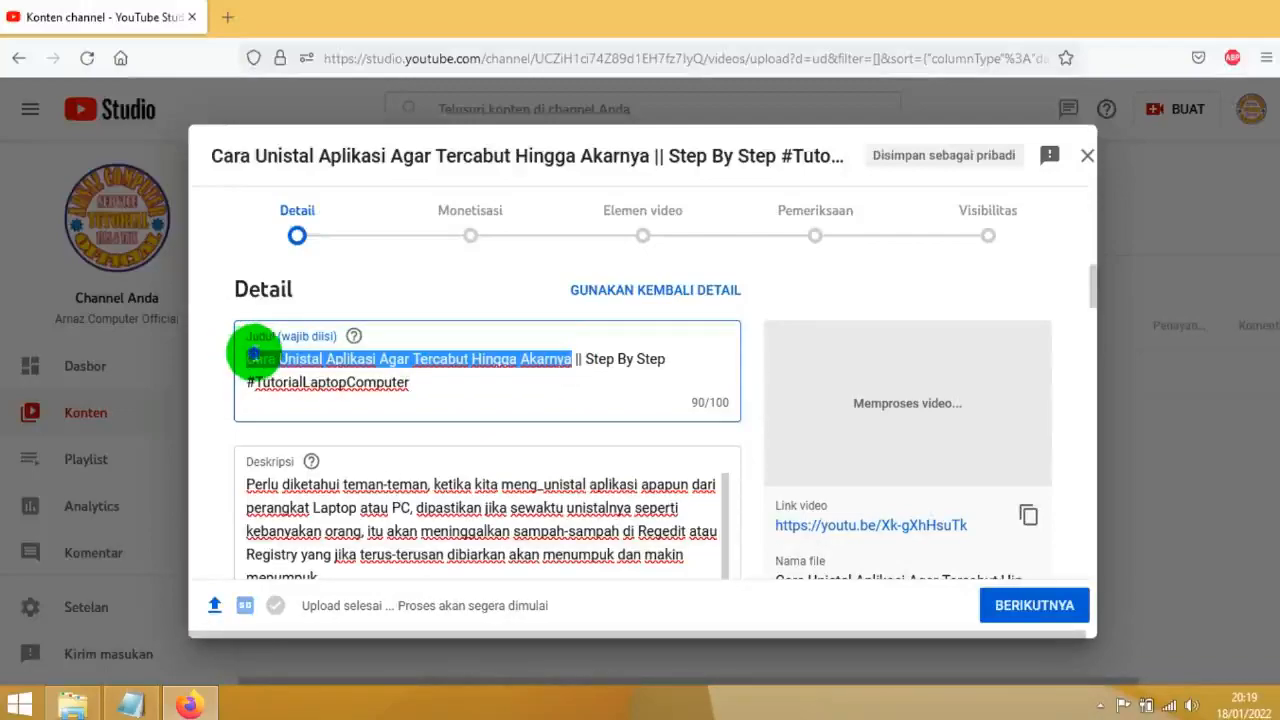
{"action": "right_click", "coordinate": [252, 356]}
{"action": "left_click", "coordinate": [305, 440]}
{"action": "left_click", "coordinate": [318, 390]}
Open the playlist selection for the video
{"action": "scroll", "coordinate": [320, 457], "scroll_direction": "down", "scroll_amount": 5}
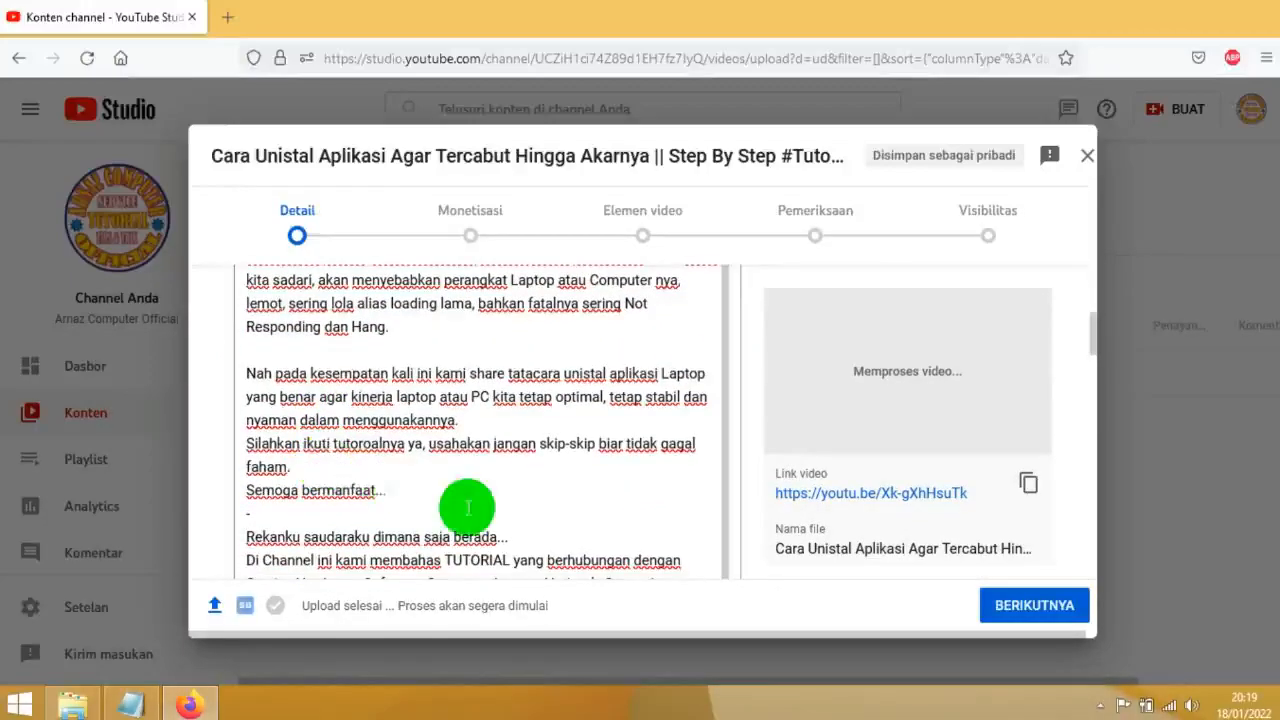
{"action": "scroll", "coordinate": [752, 430], "scroll_direction": "down", "scroll_amount": 3}
{"action": "scroll", "coordinate": [752, 430], "scroll_direction": "down", "scroll_amount": 6}
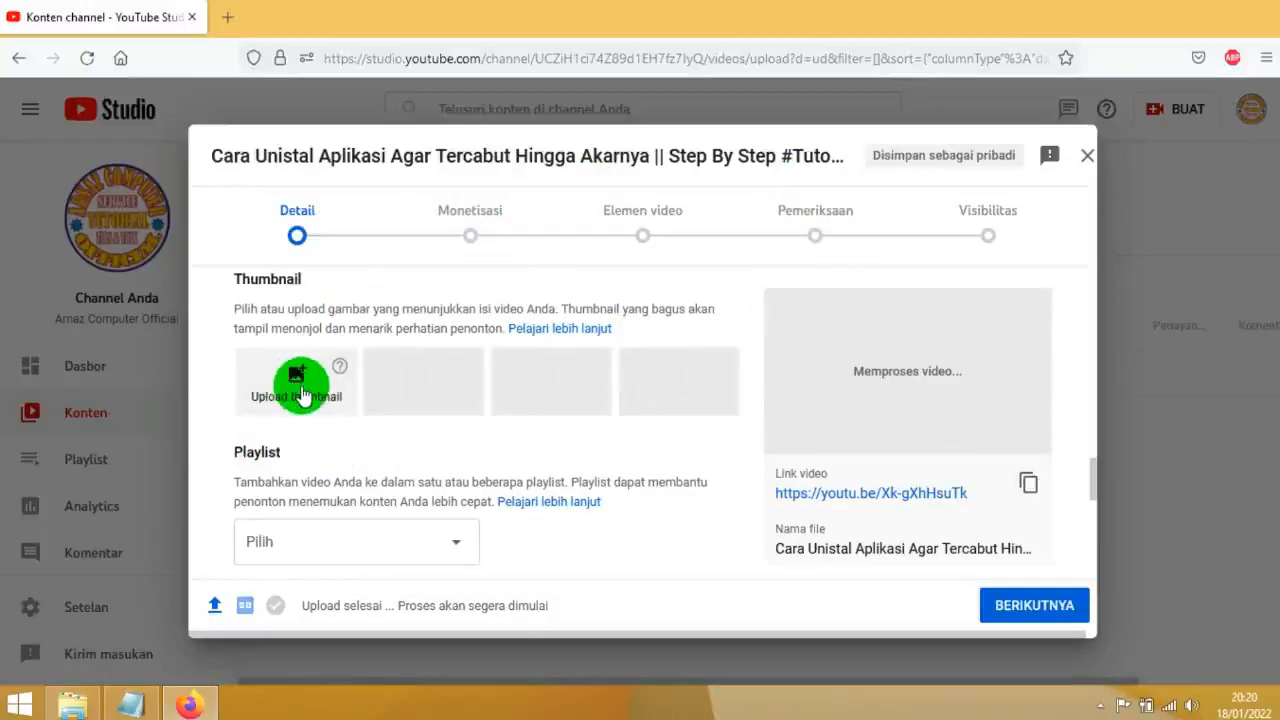
{"action": "scroll", "coordinate": [368, 456], "scroll_direction": "down", "scroll_amount": 2}
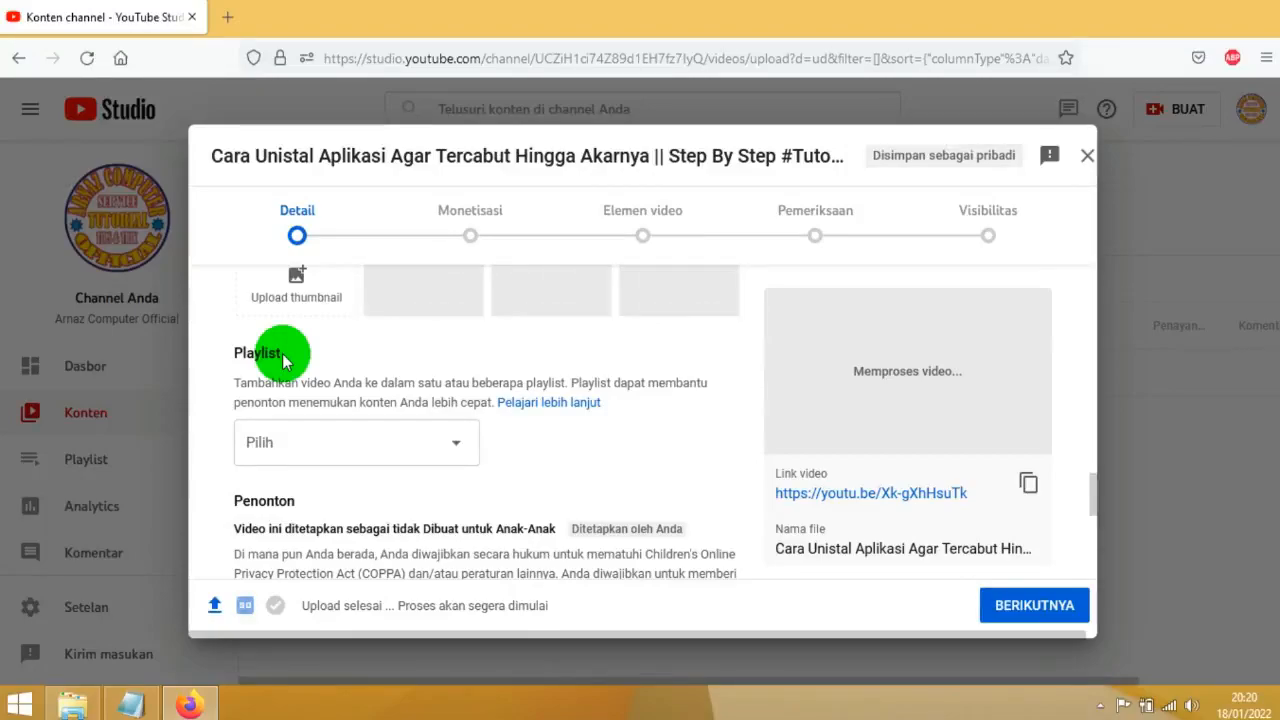
{"action": "left_click", "coordinate": [392, 449]}
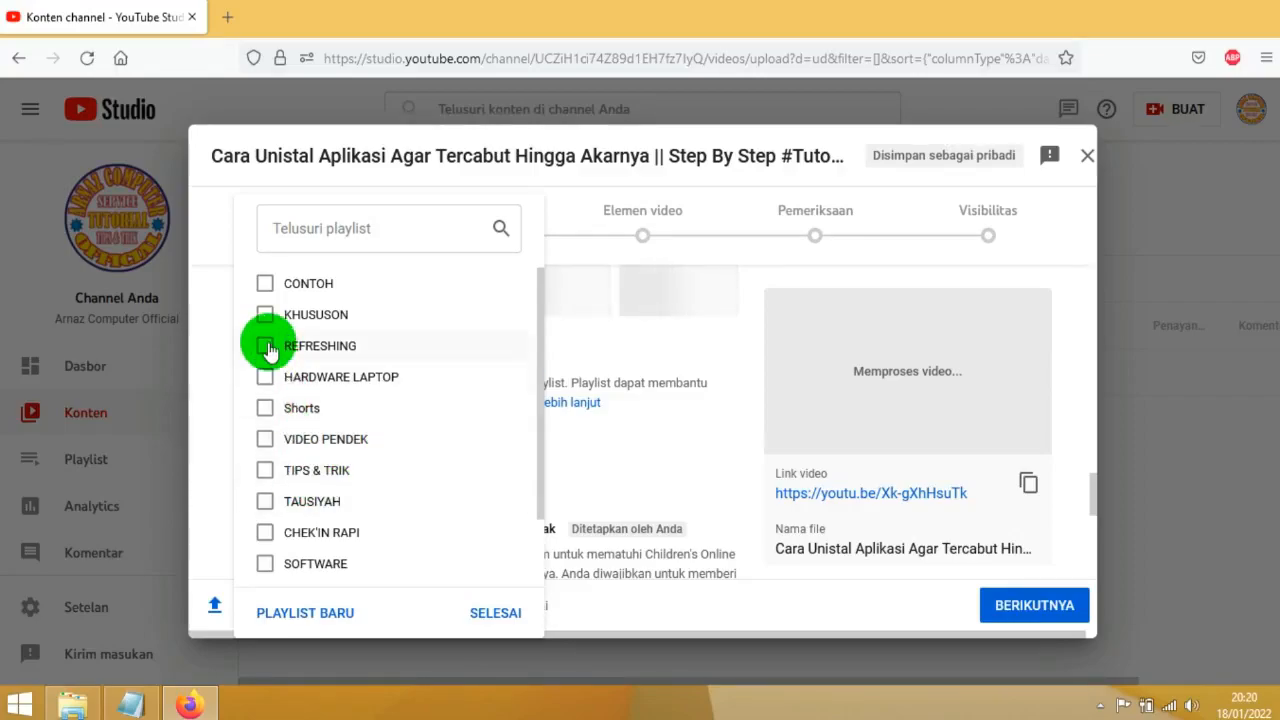
{"action": "left_click", "coordinate": [312, 613]}
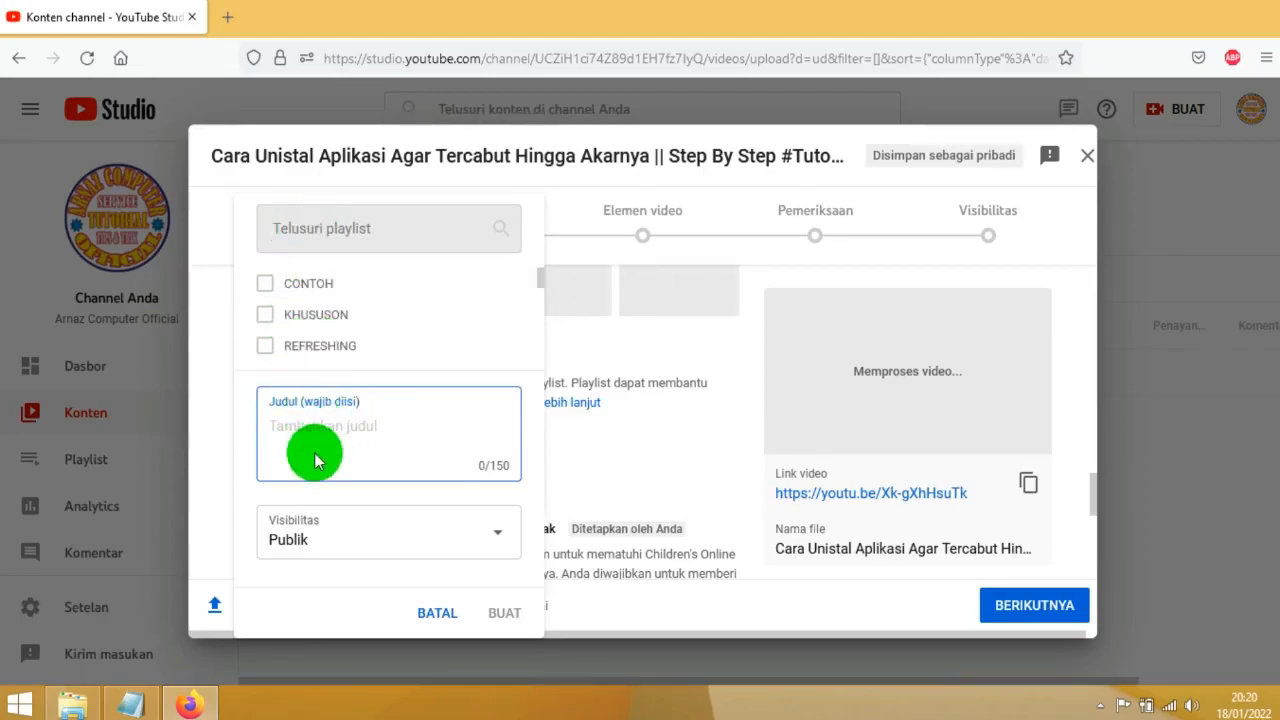
{"action": "left_click", "coordinate": [286, 437]}
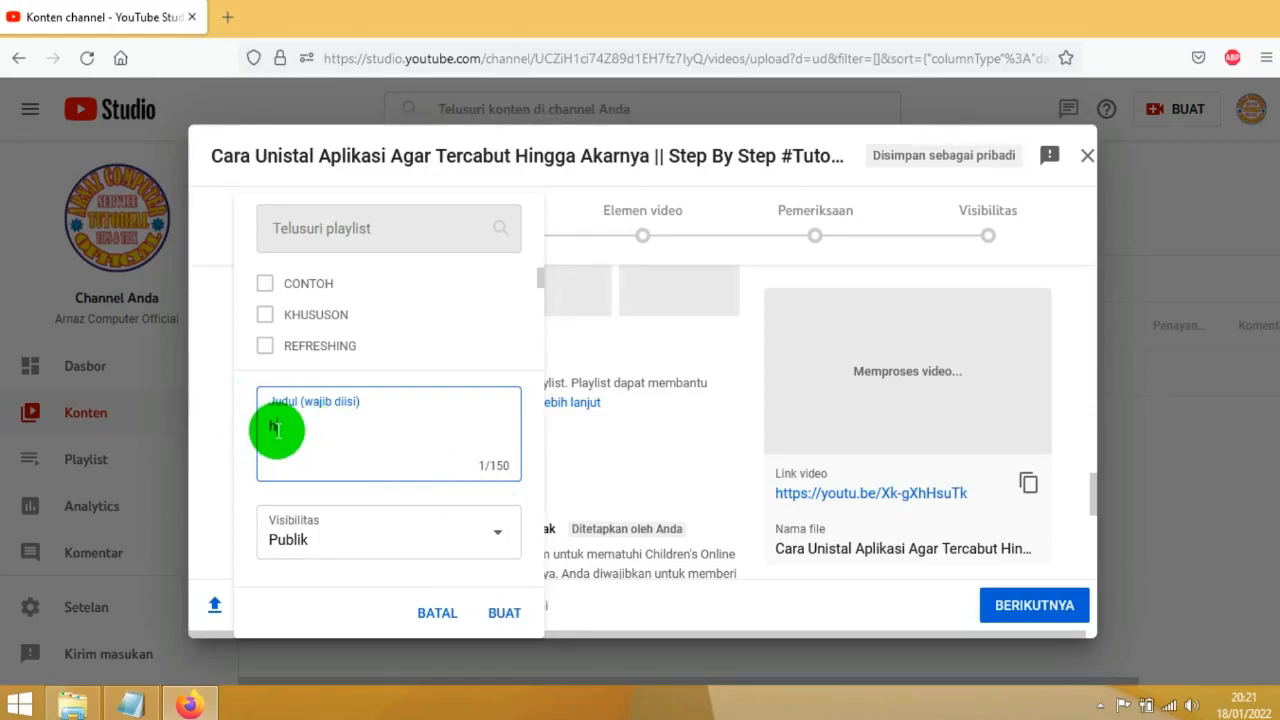
{"action": "key", "text": "BackSpace"}
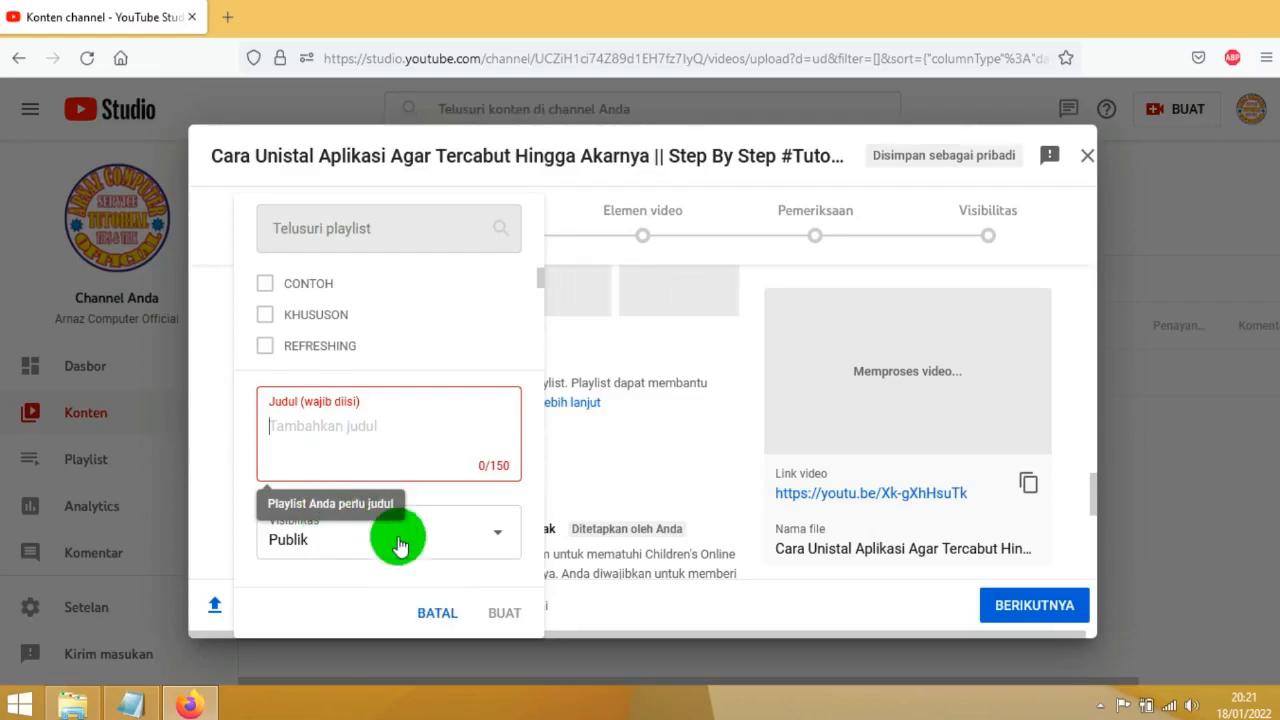
{"action": "left_click", "coordinate": [431, 613]}
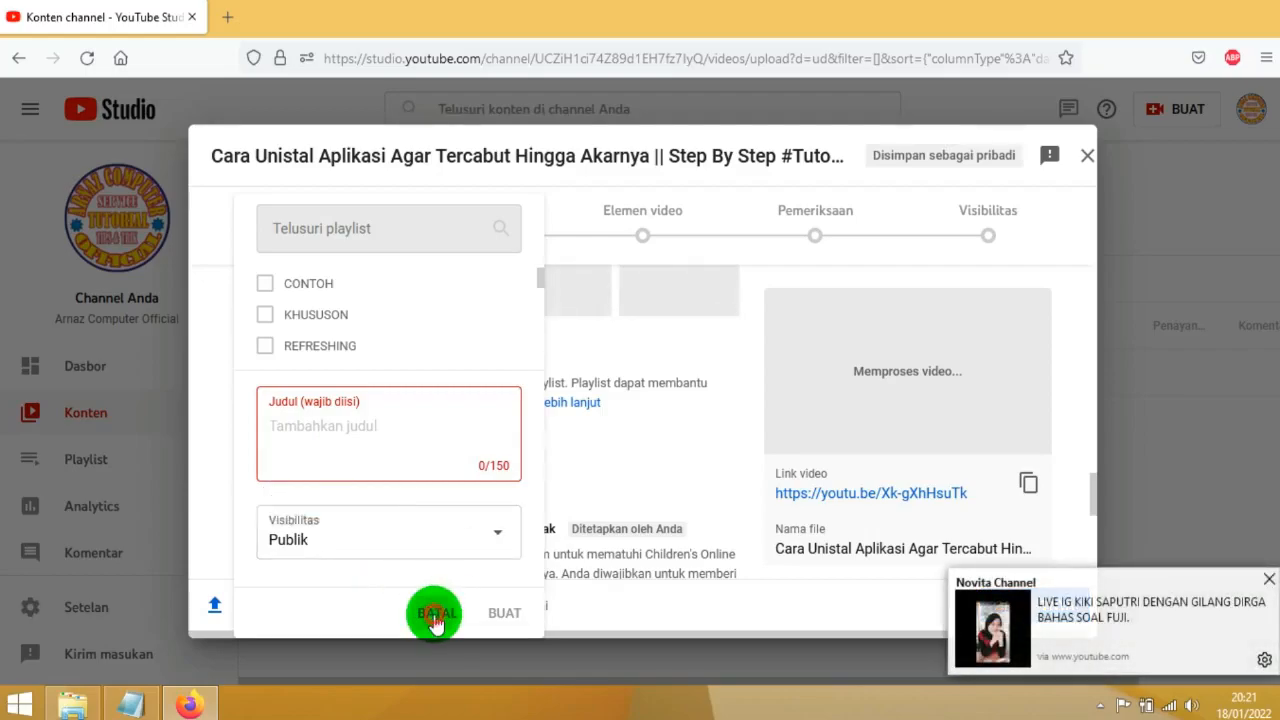
Dismiss the browser notification and add the video to the TIPS & TRIK playlist
{"action": "left_click", "coordinate": [1270, 582]}
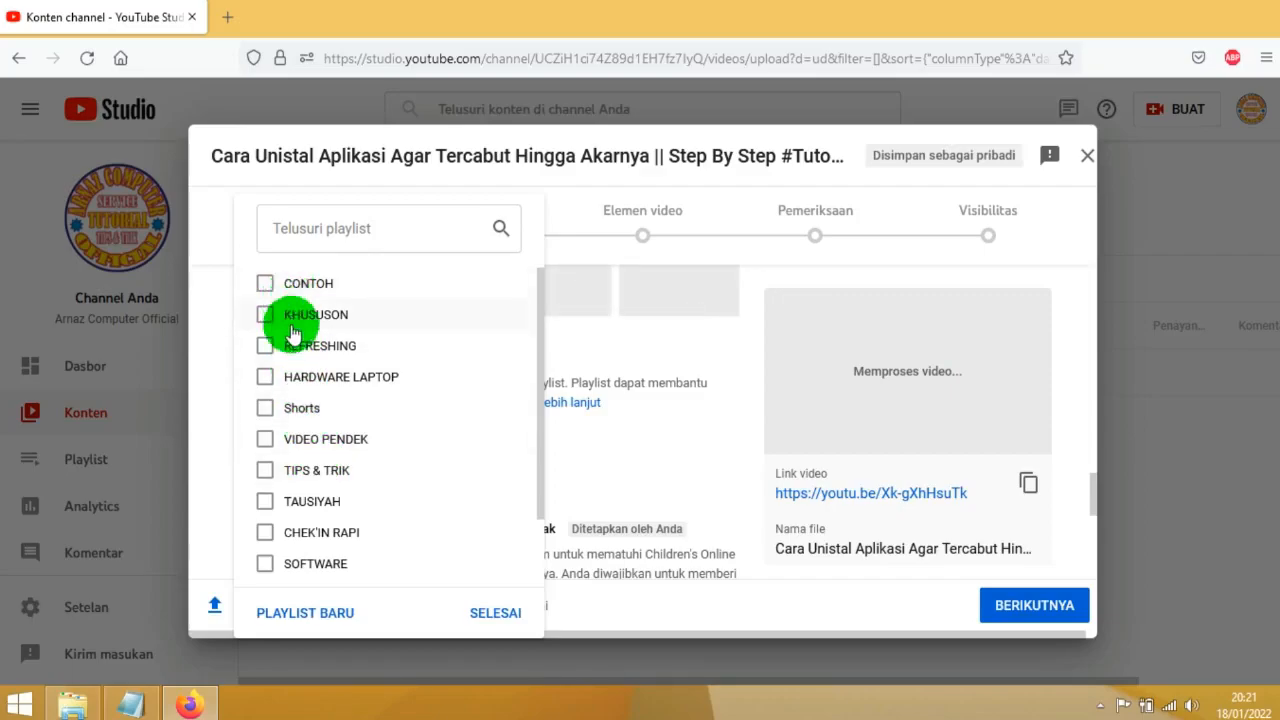
{"action": "left_click", "coordinate": [266, 474]}
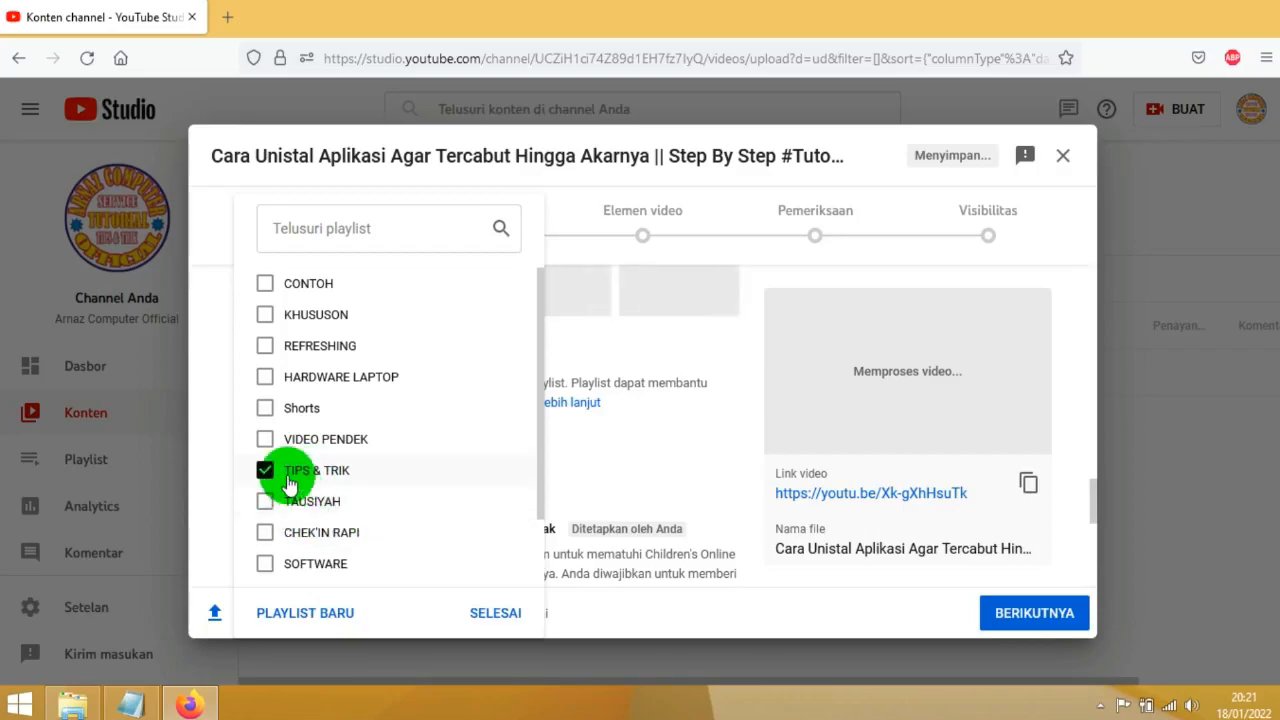
{"action": "left_click", "coordinate": [500, 620]}
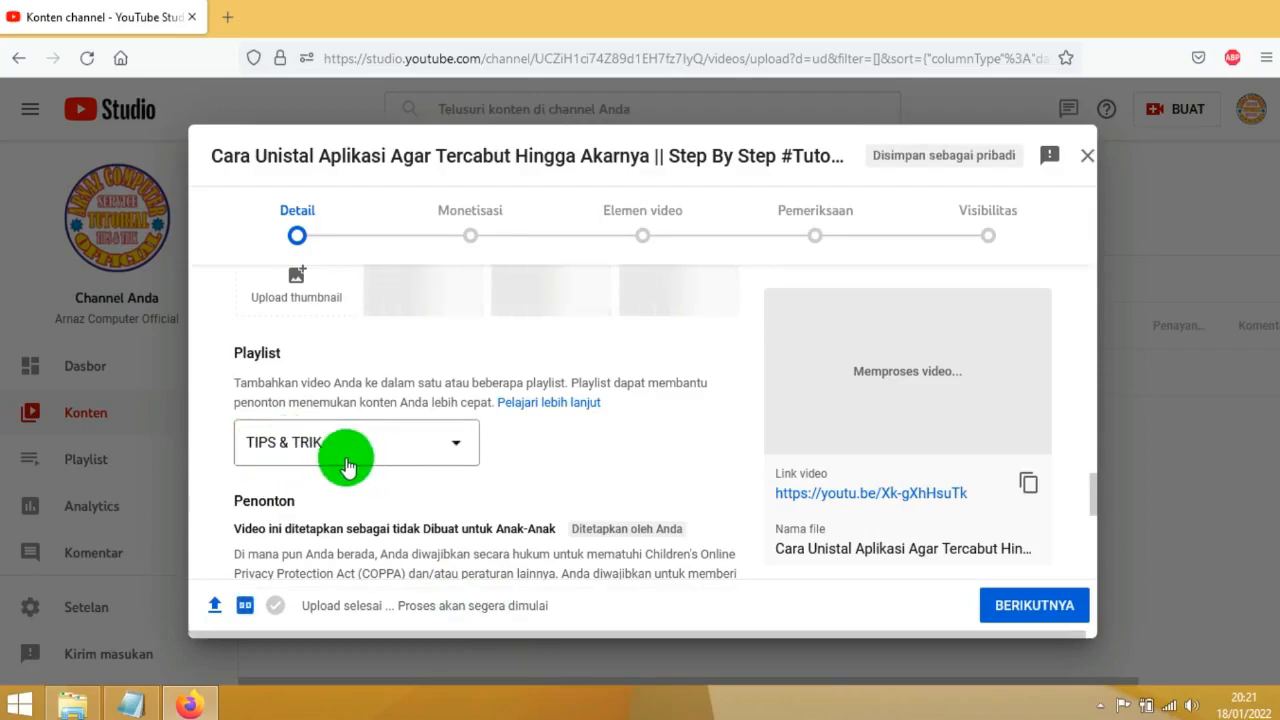
Set the video's audience to "Tidak, video ini tidak Dibuat untuk Anak-Anak"
{"action": "scroll", "coordinate": [345, 465], "scroll_direction": "down", "scroll_amount": 5}
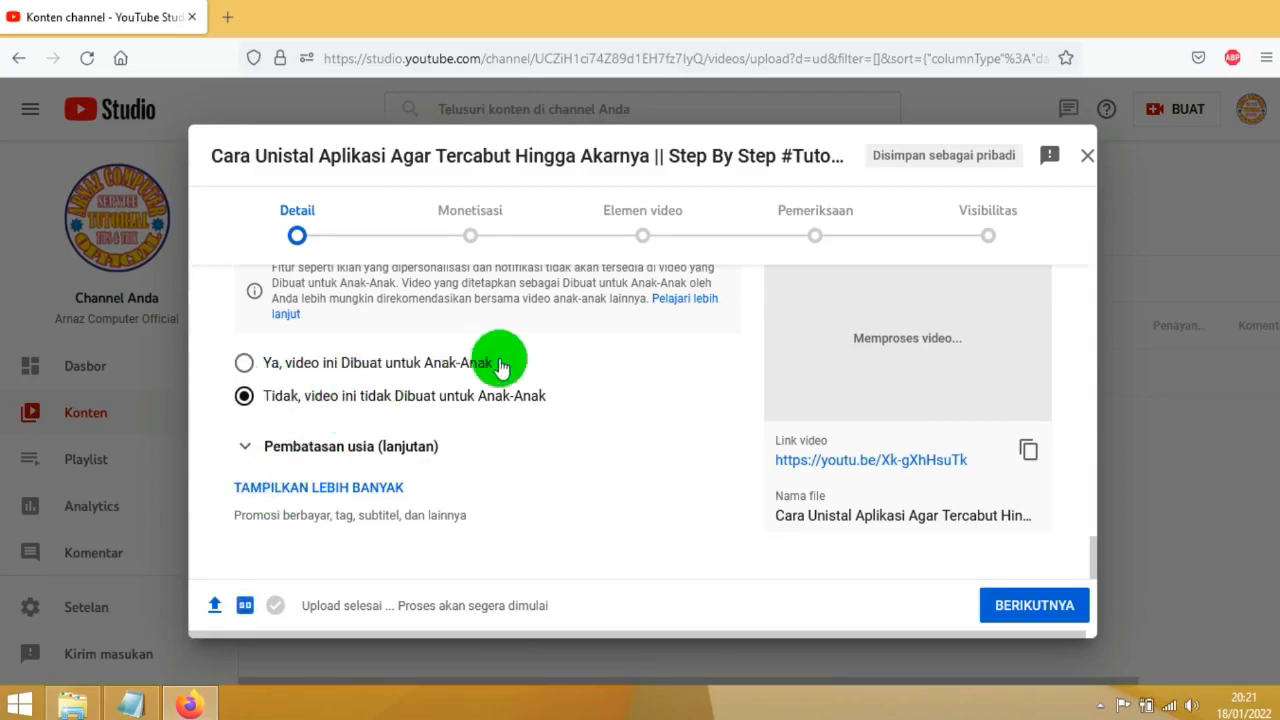
{"action": "scroll", "coordinate": [410, 398], "scroll_direction": "up", "scroll_amount": 2}
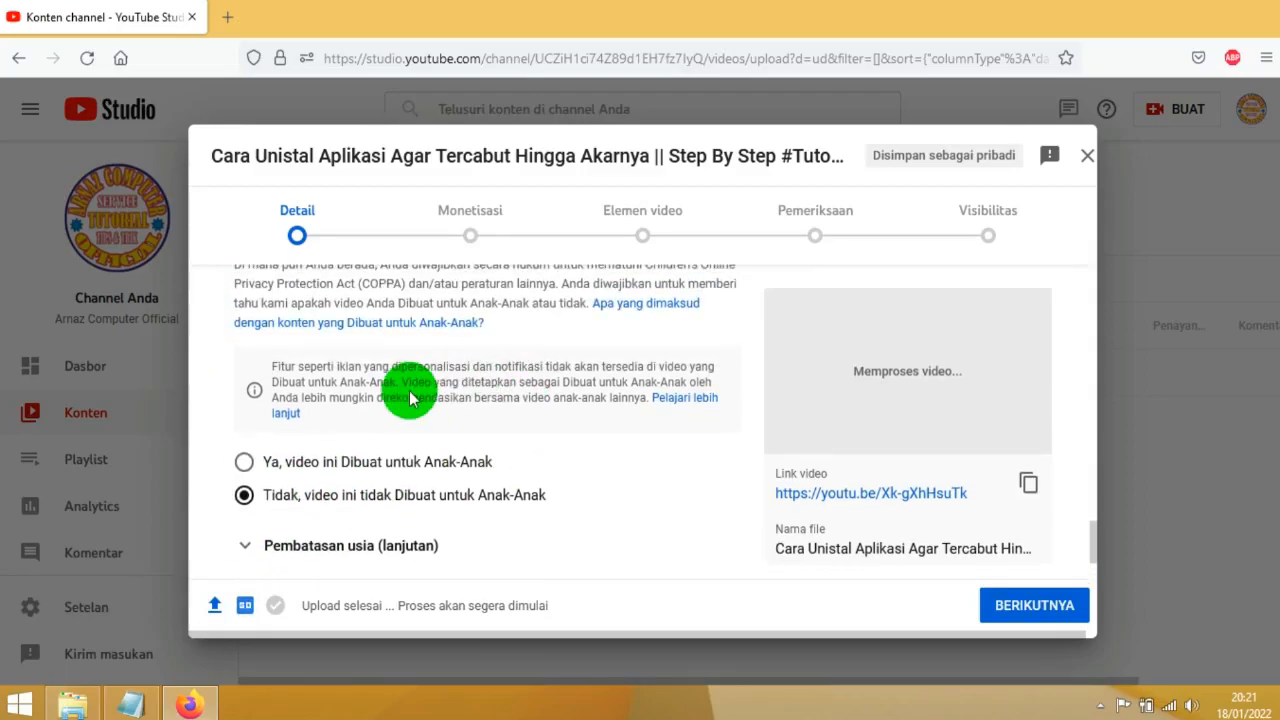
{"action": "left_click", "coordinate": [245, 495]}
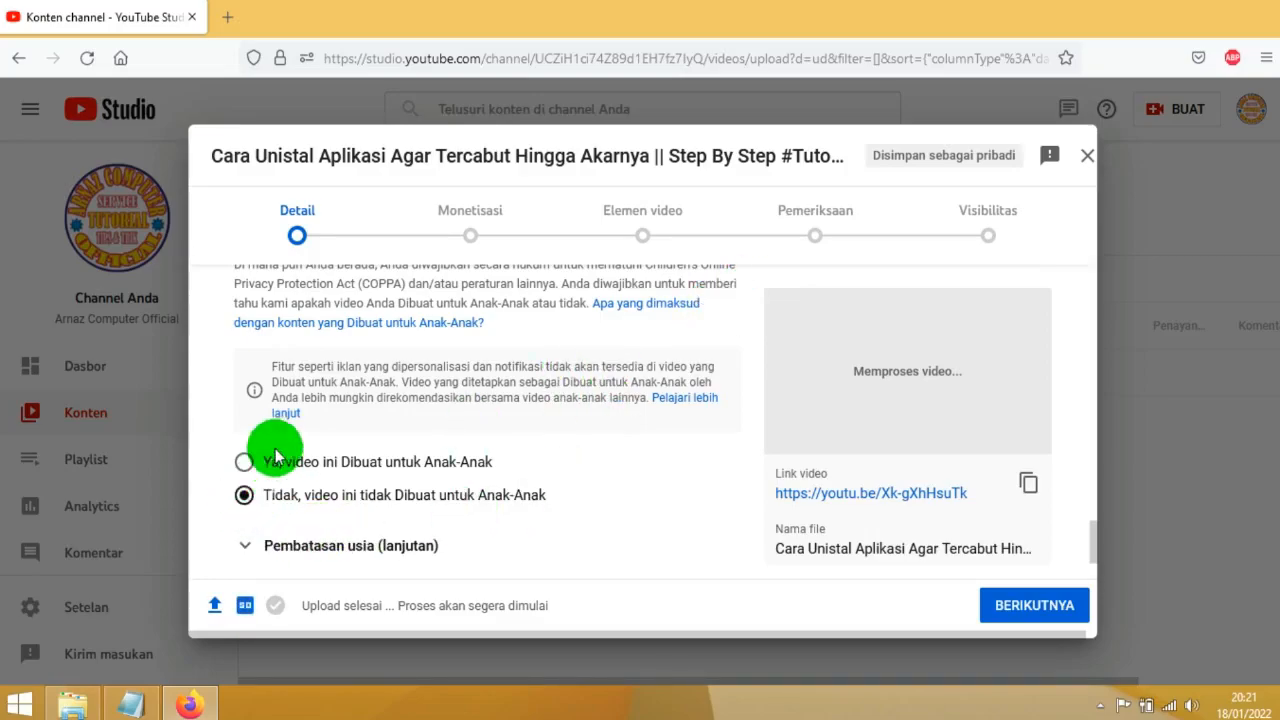
{"action": "scroll", "coordinate": [271, 480], "scroll_direction": "up", "scroll_amount": 2}
{"action": "scroll", "coordinate": [273, 483], "scroll_direction": "down", "scroll_amount": 2}
{"action": "scroll", "coordinate": [274, 484], "scroll_direction": "down", "scroll_amount": 2}
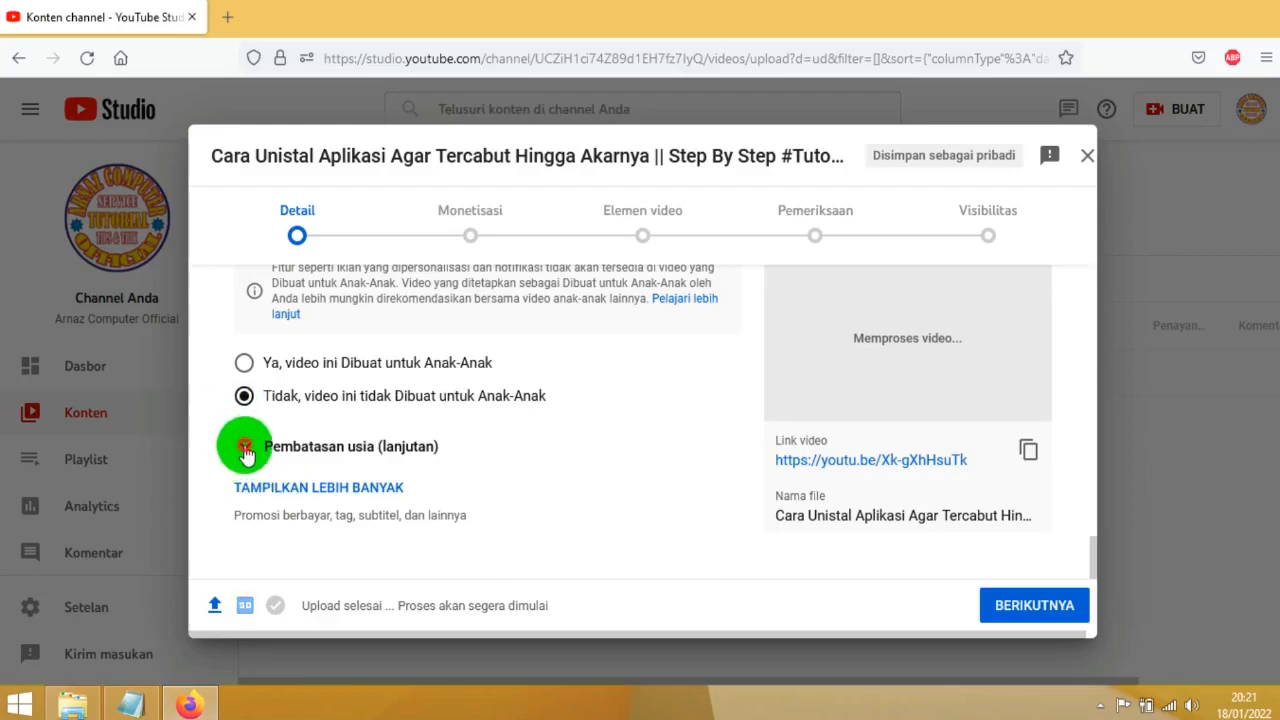
Expand the advanced age restriction section and review the options for limiting the video to viewers aged 18 and over
{"action": "left_click", "coordinate": [245, 449]}
{"action": "scroll", "coordinate": [300, 518], "scroll_direction": "down", "scroll_amount": 2}
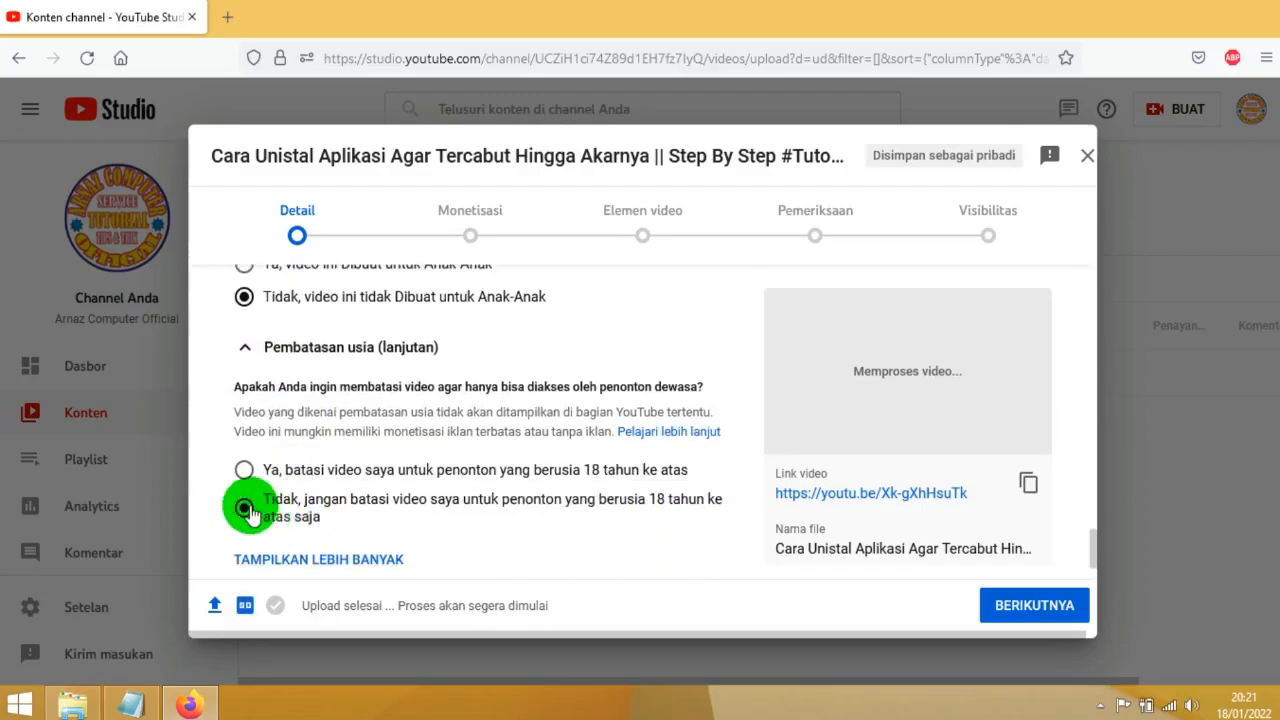
{"action": "scroll", "coordinate": [250, 400], "scroll_direction": "up", "scroll_amount": 2}
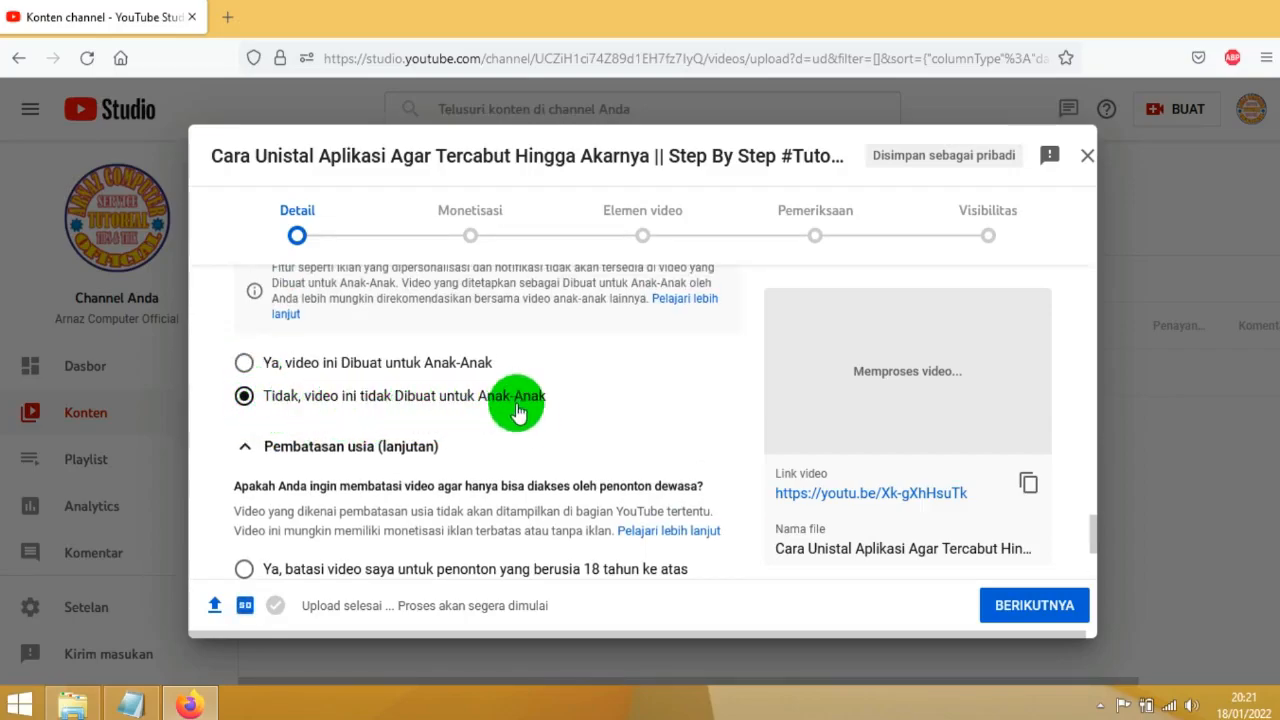
{"action": "scroll", "coordinate": [408, 437], "scroll_direction": "down", "scroll_amount": 2}
{"action": "scroll", "coordinate": [408, 437], "scroll_direction": "down", "scroll_amount": 2}
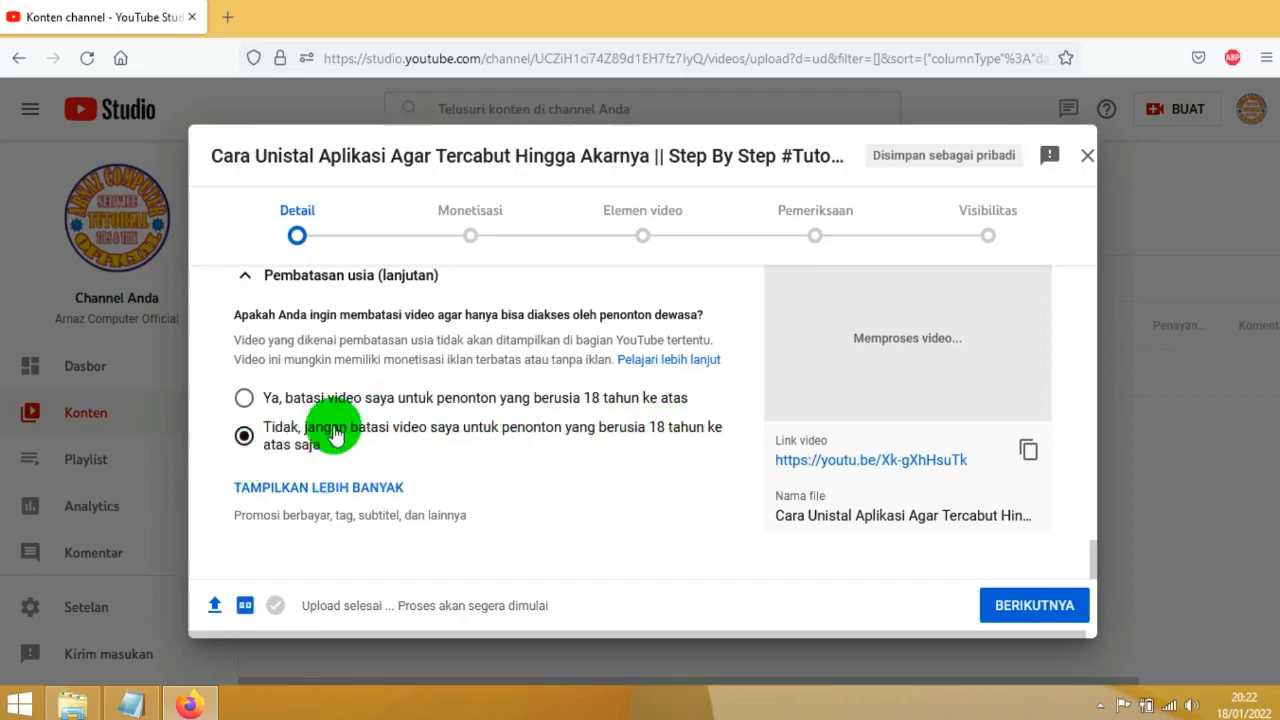
Switch the audience to "Ya, video ini Dibuat untuk Anak-Anak" and back to "Tidak, video ini tidak Dibuat untuk Anak-Anak"
{"action": "scroll", "coordinate": [420, 462], "scroll_direction": "up", "scroll_amount": 3}
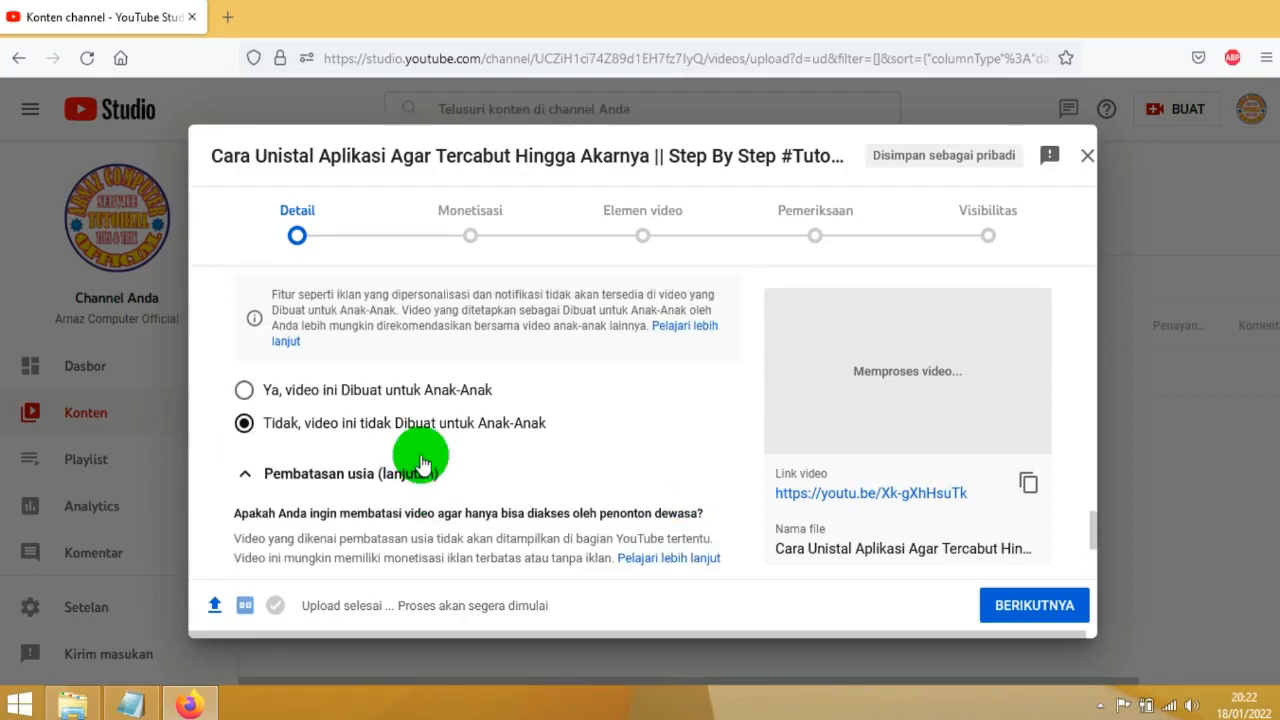
{"action": "left_click", "coordinate": [245, 392]}
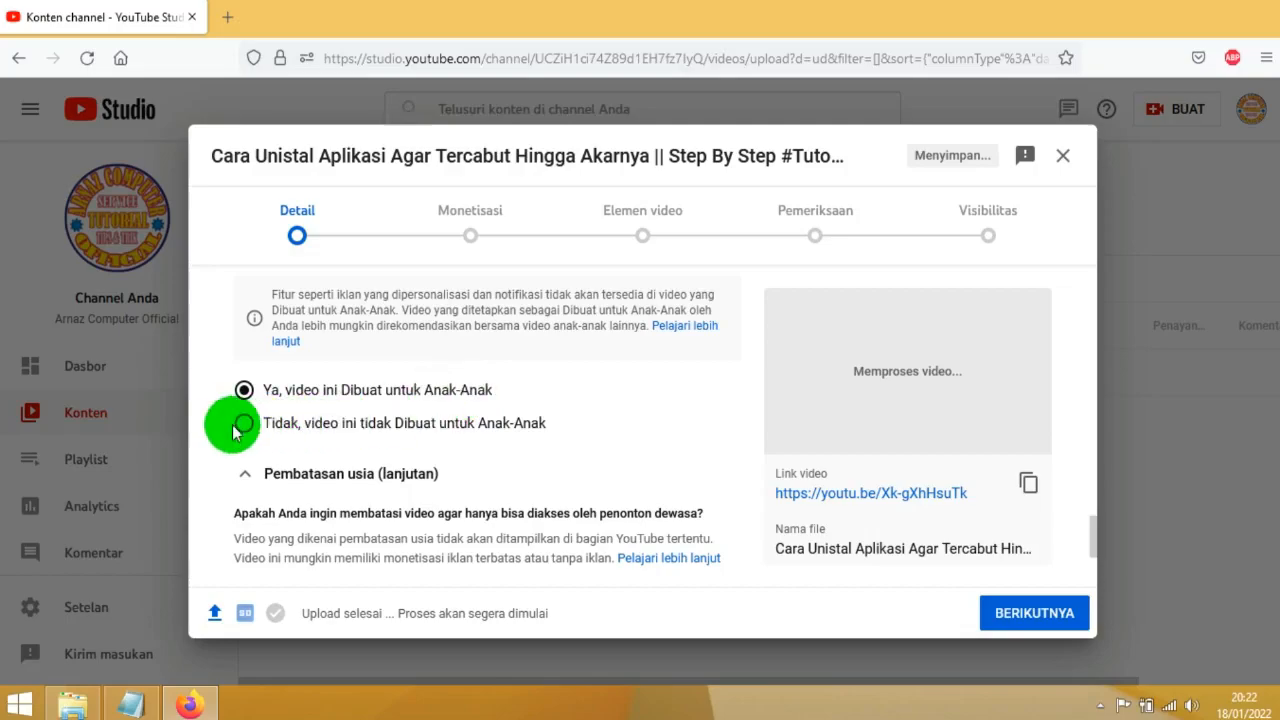
{"action": "left_click", "coordinate": [245, 432]}
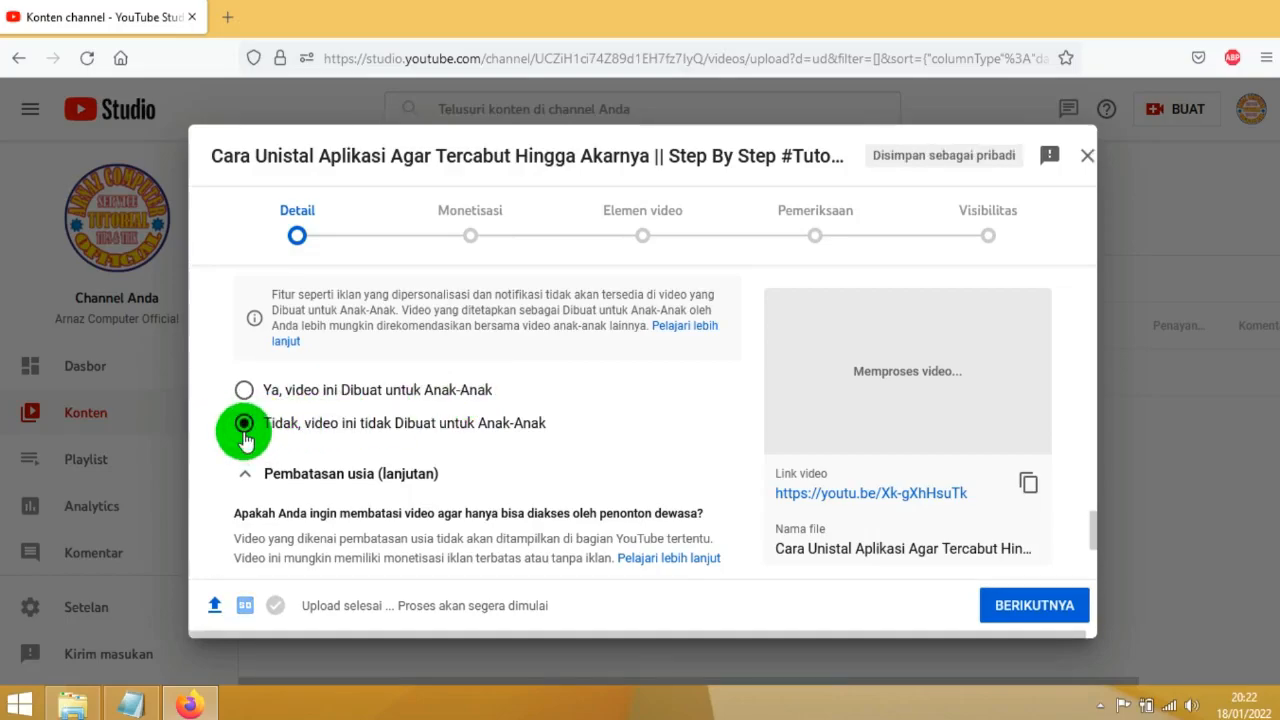
Show the additional video settings and go through the paid promotion and automatic segments options
{"action": "scroll", "coordinate": [508, 450], "scroll_direction": "down", "scroll_amount": 3}
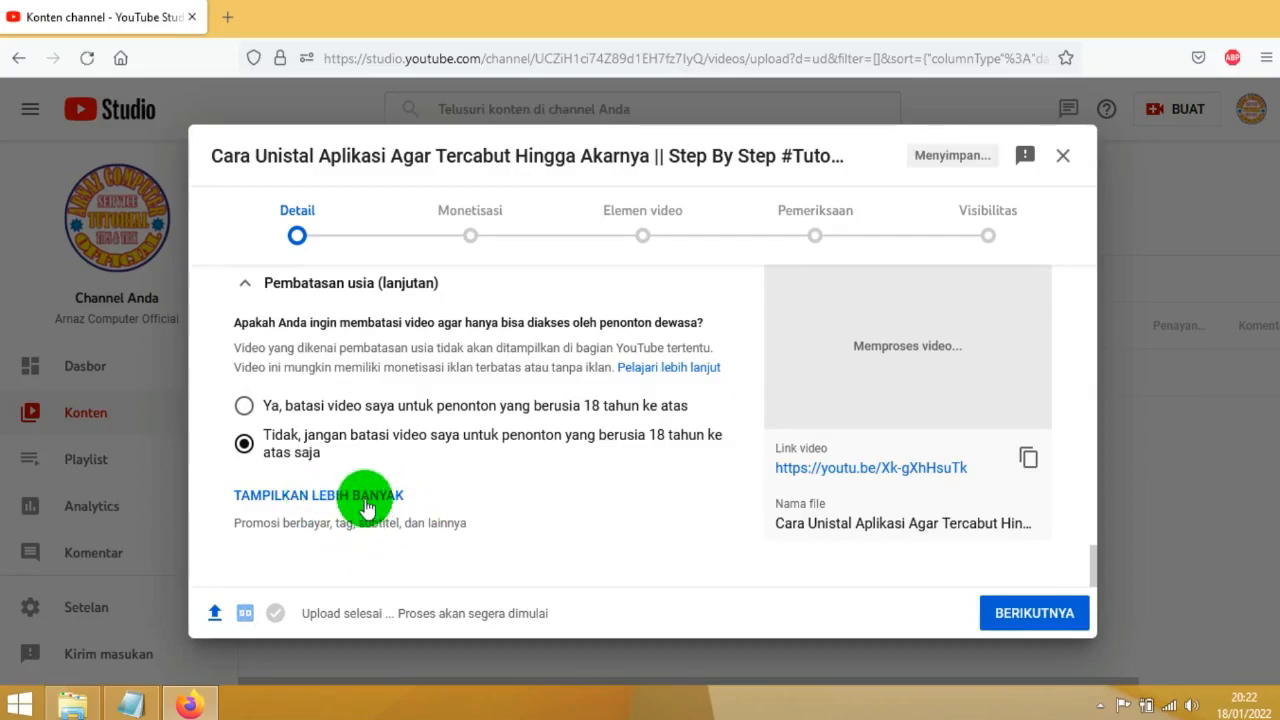
{"action": "left_click", "coordinate": [312, 497]}
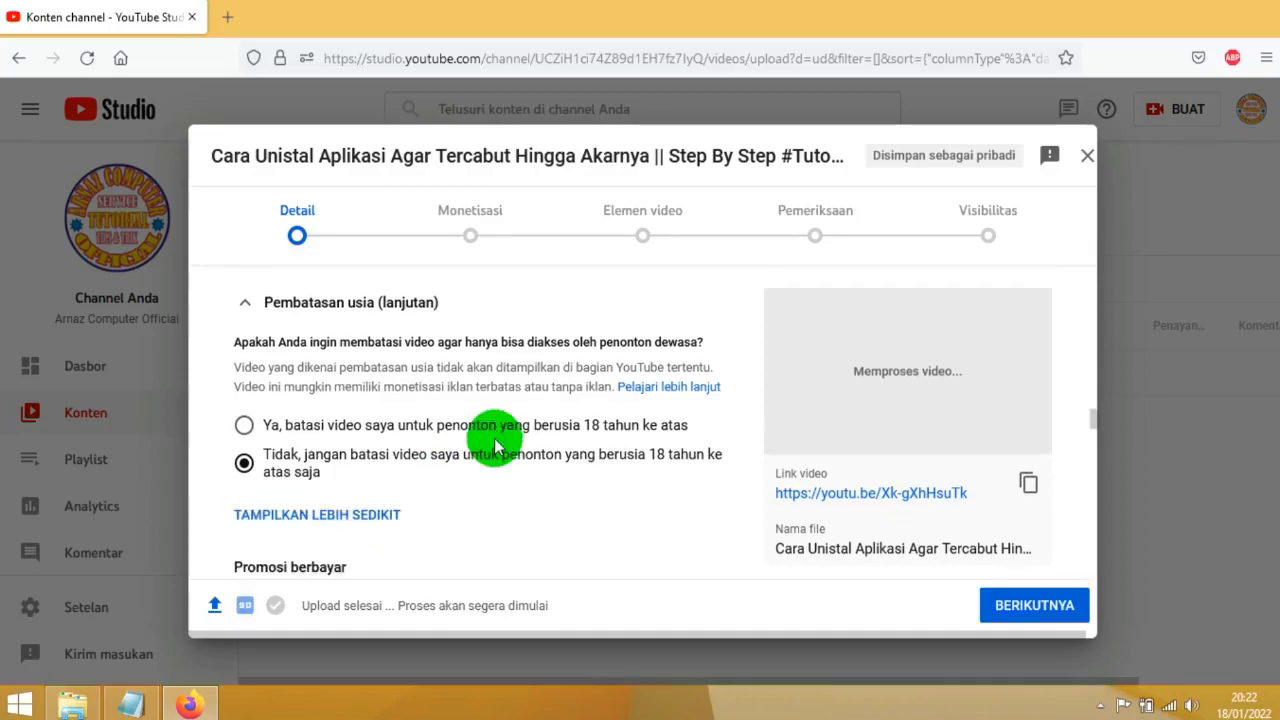
{"action": "scroll", "coordinate": [495, 445], "scroll_direction": "down", "scroll_amount": 5}
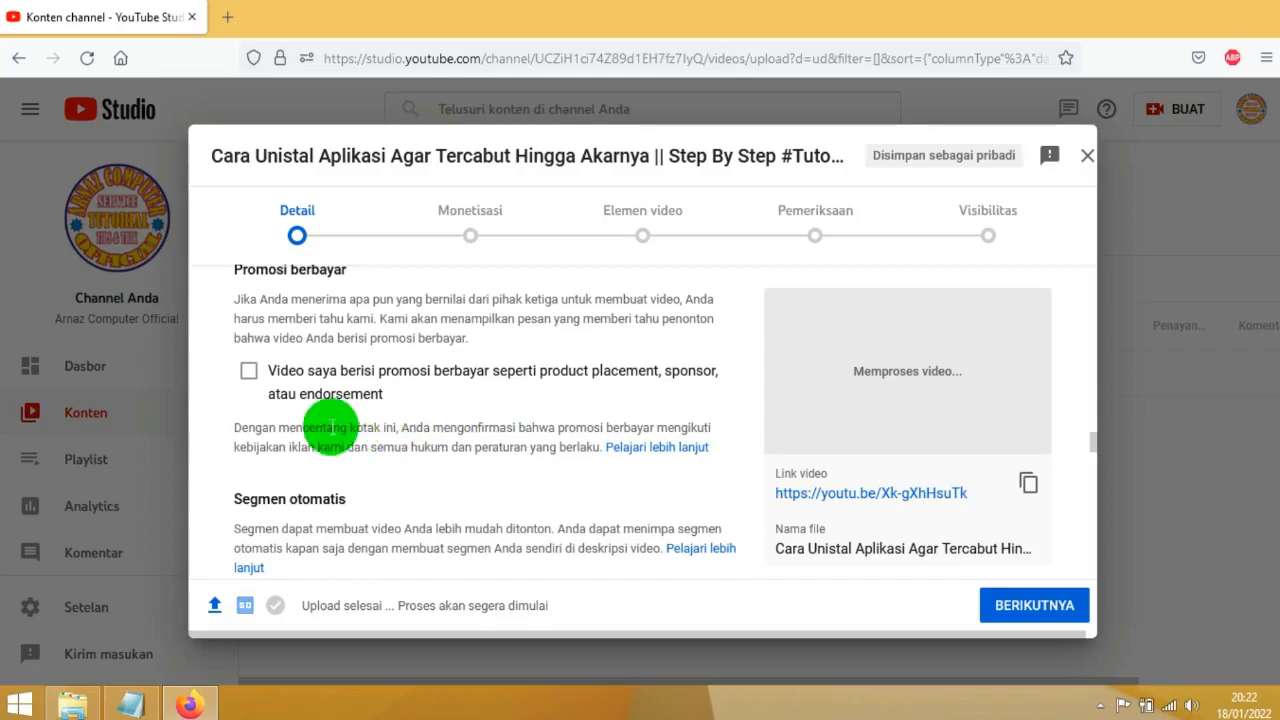
{"action": "left_click", "coordinate": [251, 372]}
{"action": "scroll", "coordinate": [471, 423], "scroll_direction": "down", "scroll_amount": 2}
{"action": "scroll", "coordinate": [400, 400], "scroll_direction": "down", "scroll_amount": 4}
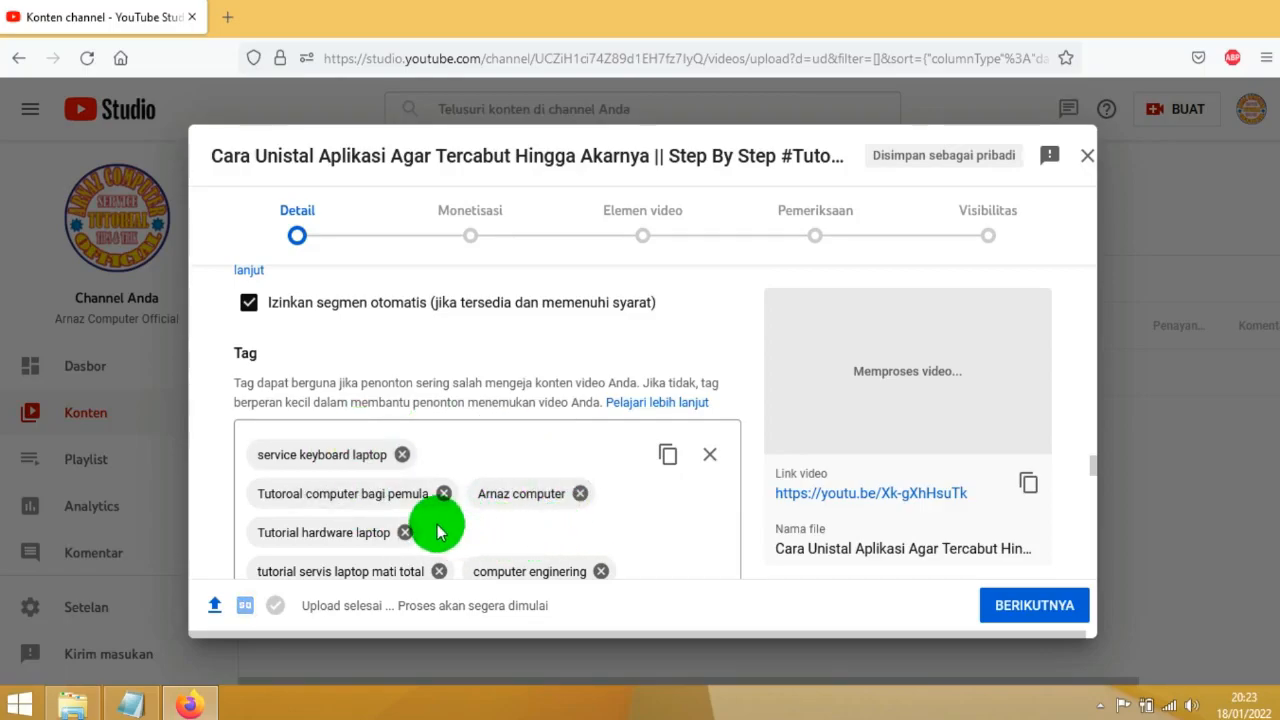
Review the keywords entered in the video's tag list
{"action": "scroll", "coordinate": [435, 522], "scroll_direction": "down", "scroll_amount": 2}
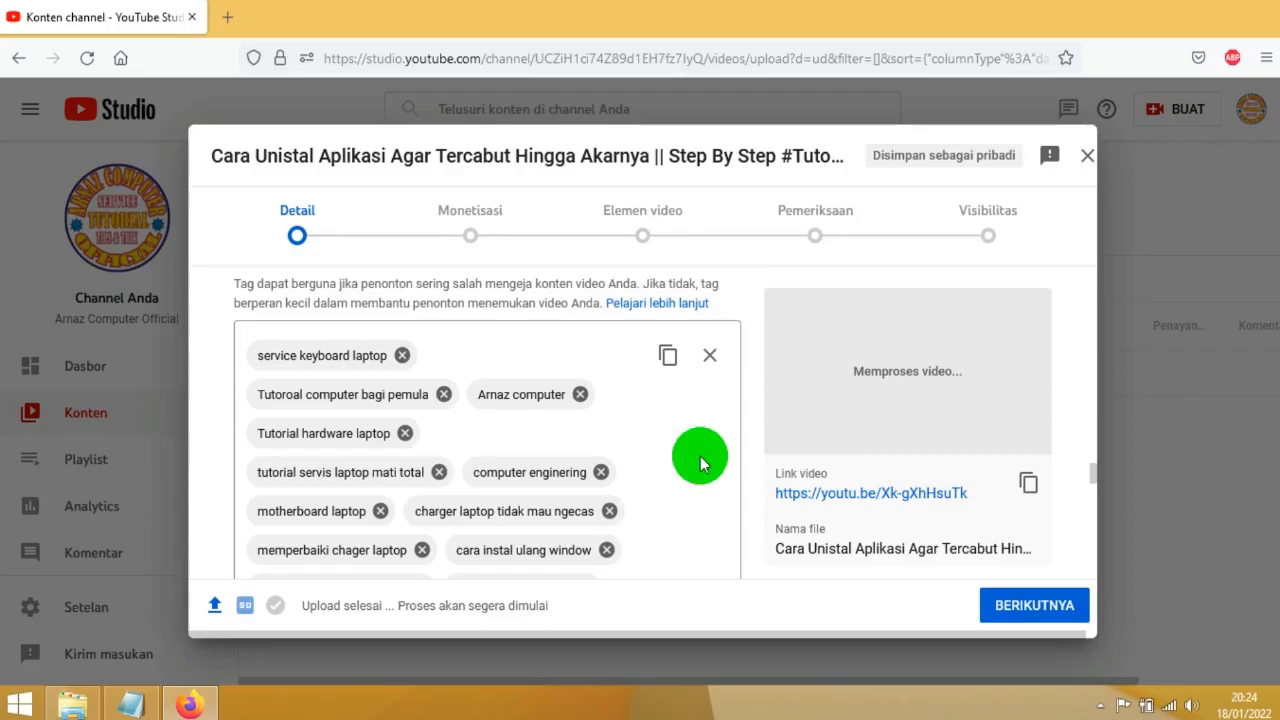
{"action": "left_click", "coordinate": [357, 355]}
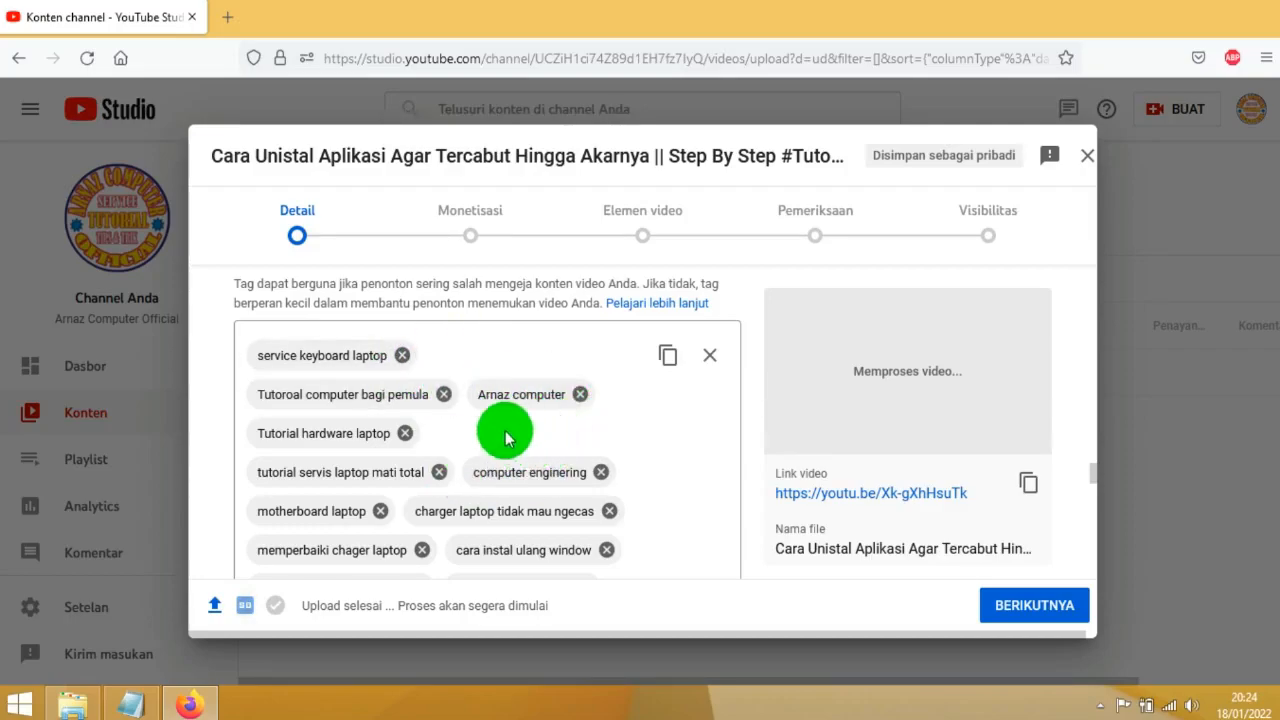
{"action": "scroll", "coordinate": [563, 450], "scroll_direction": "down", "scroll_amount": 2}
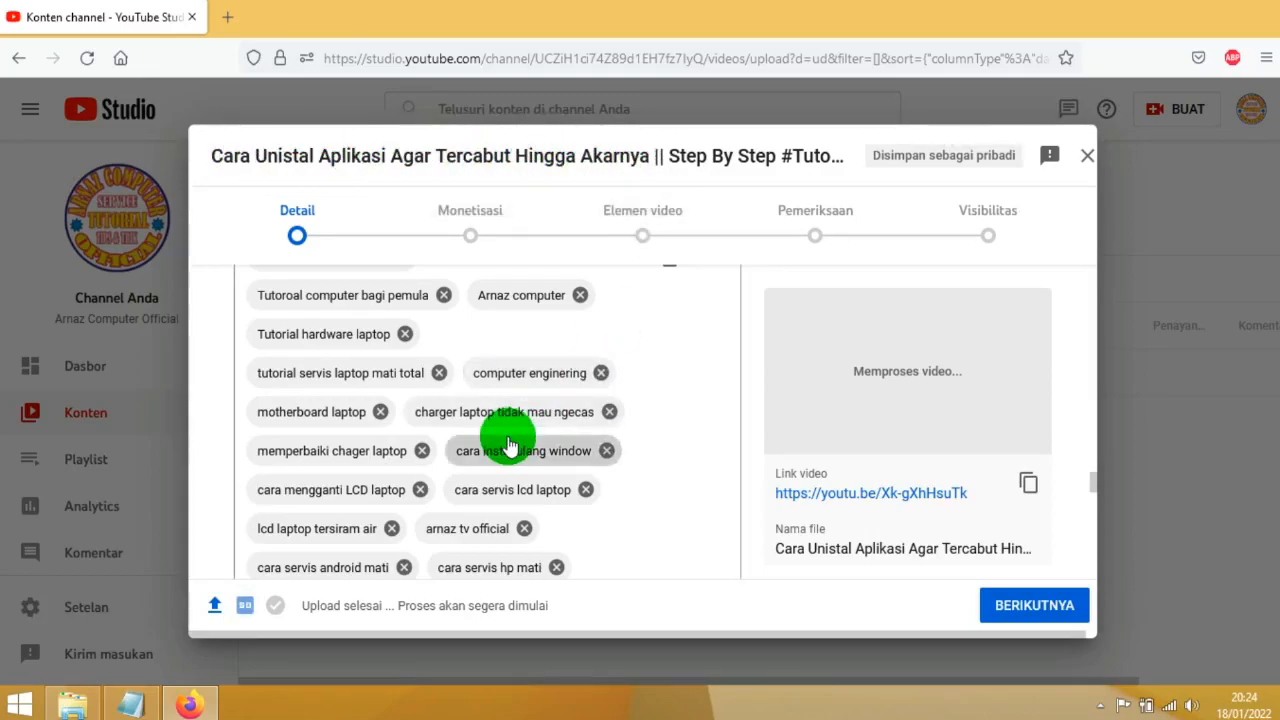
{"action": "scroll", "coordinate": [508, 437], "scroll_direction": "down", "scroll_amount": 3}
{"action": "left_click", "coordinate": [434, 409]}
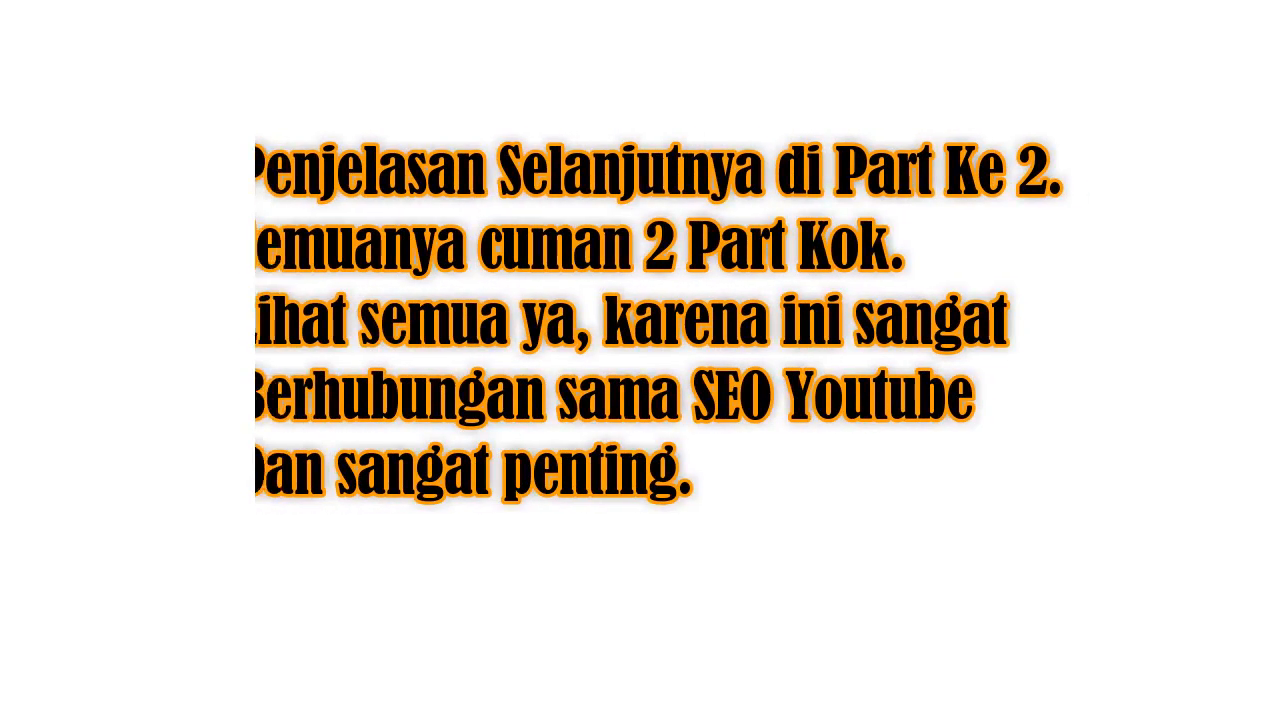